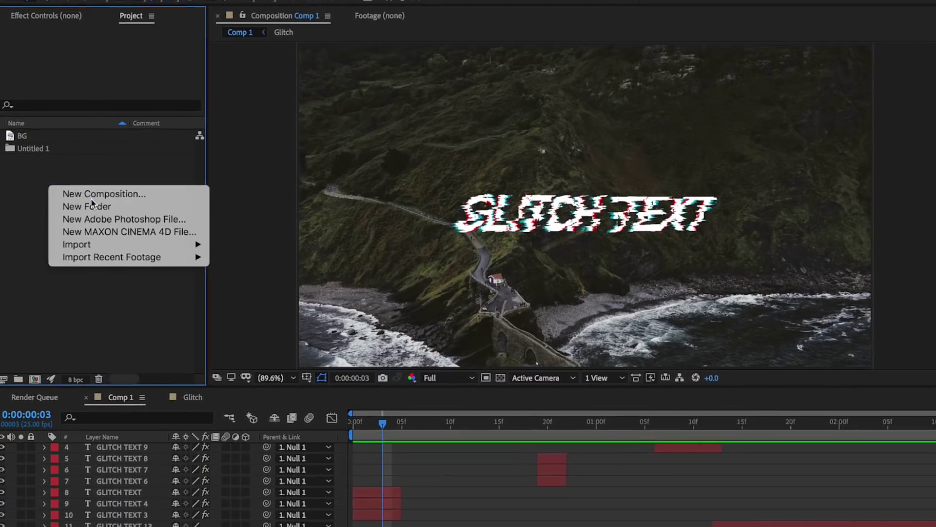
Create a new 1920 x 1080 px composition at 30 frames per second named "Glitch"
left_click(93, 184)
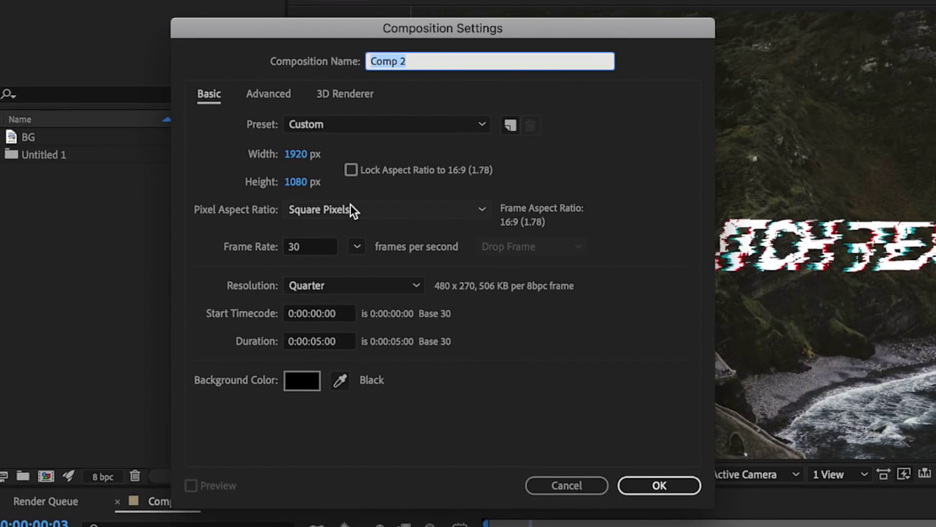
type("Gli")
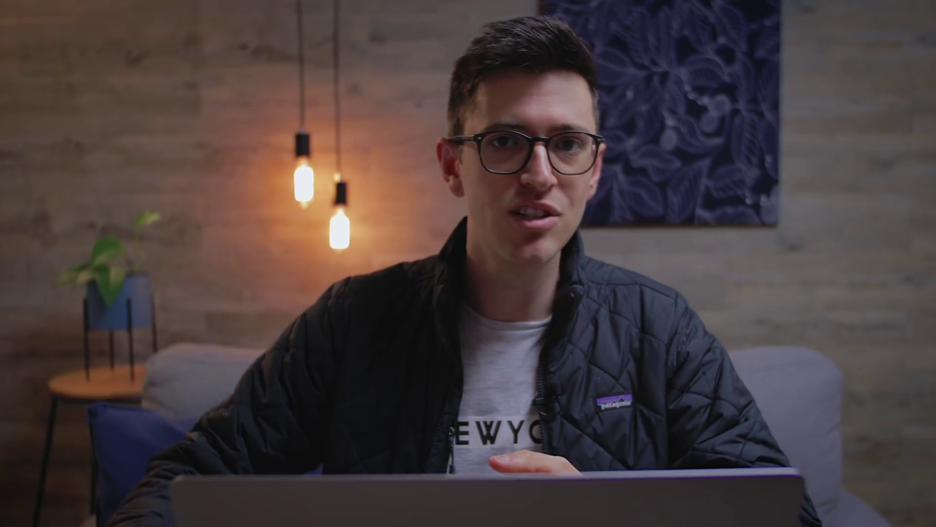
Add a black comp-size solid layer named "Glitch map" to the Glitch composition
right_click(120, 410)
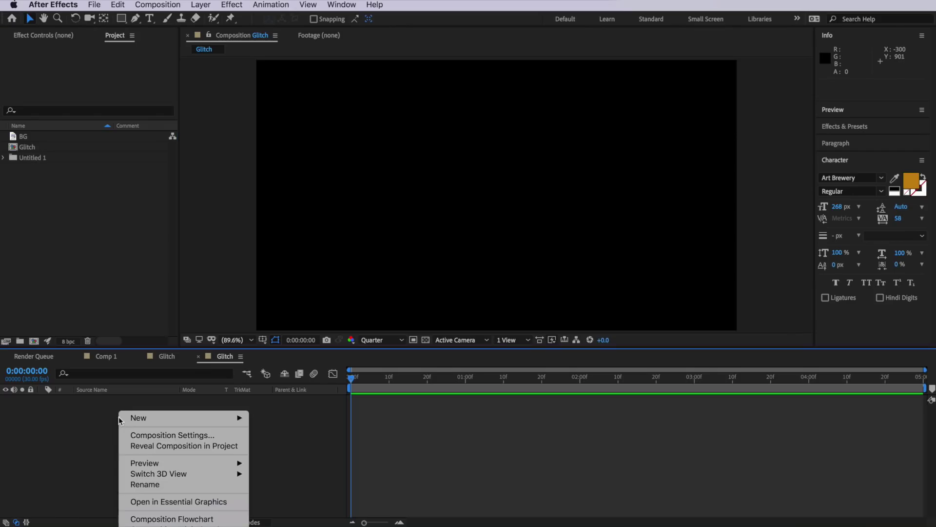
mouse_move(181, 419)
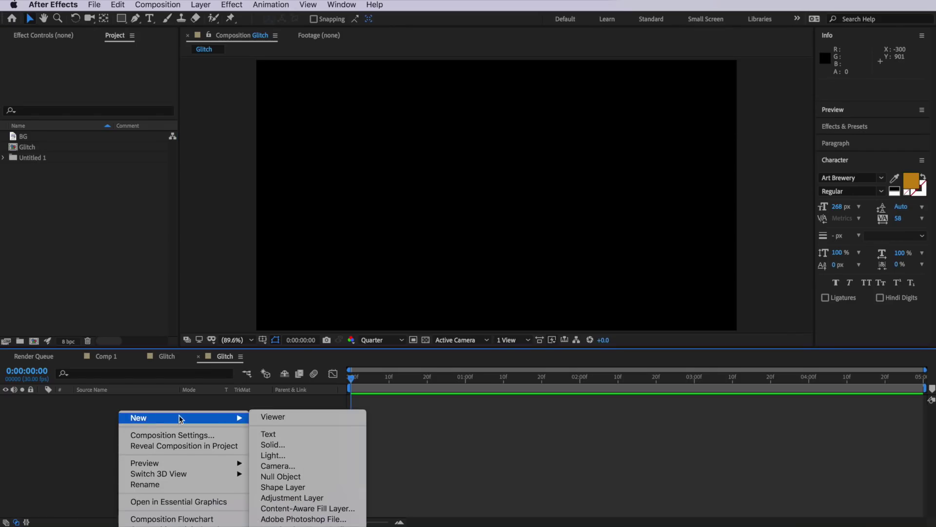
left_click(292, 447)
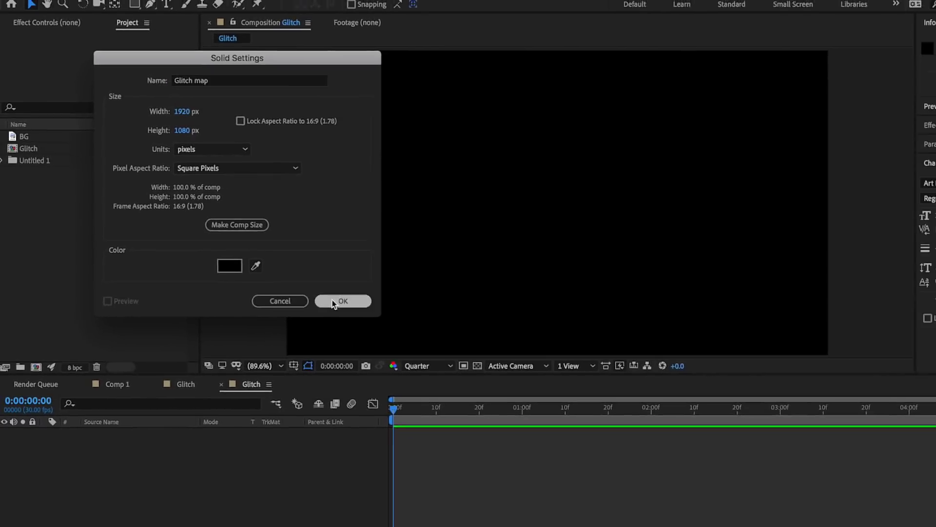
left_click(497, 379)
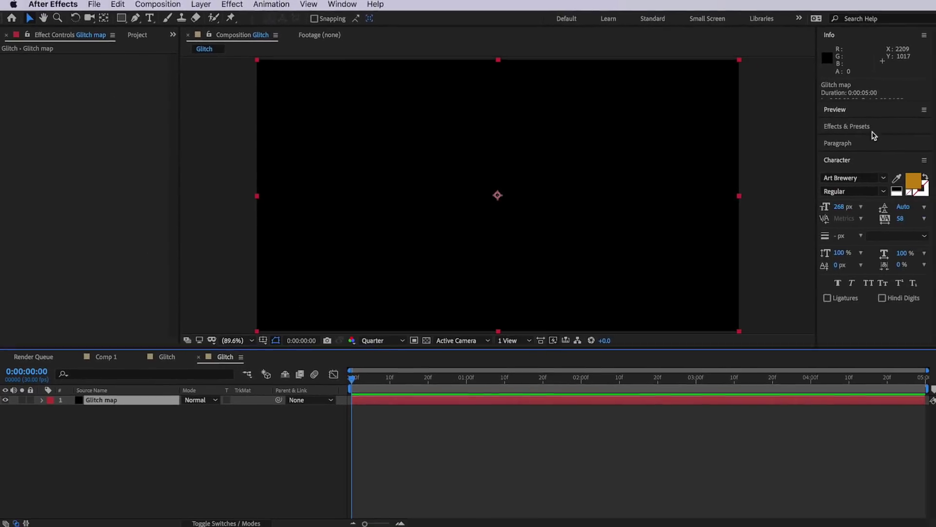
Find the Fractal Noise effect and apply it to the Glitch map layer
left_click(861, 125)
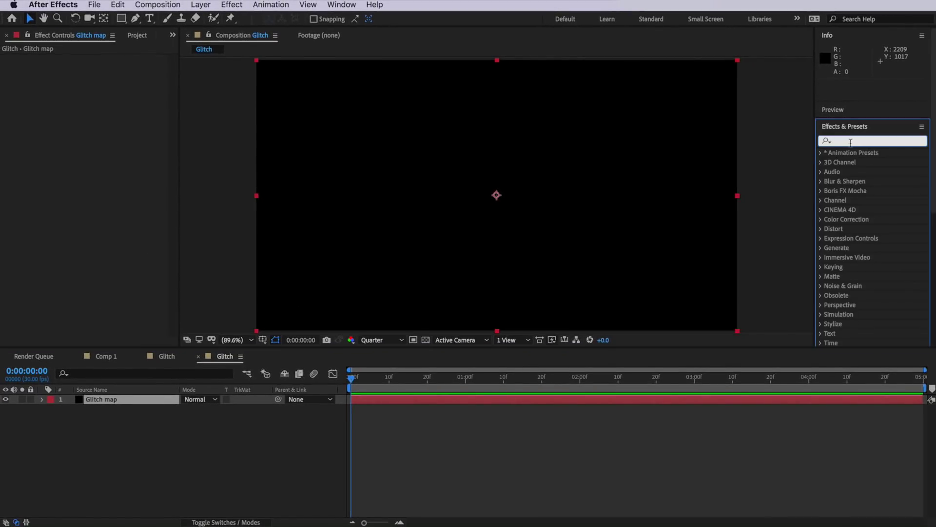
type("fract")
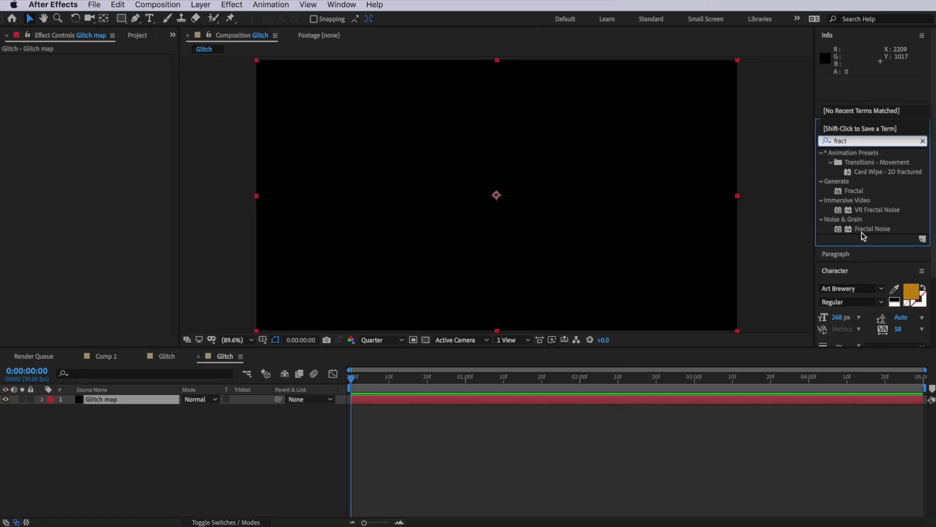
left_click_drag(861, 230, 140, 401)
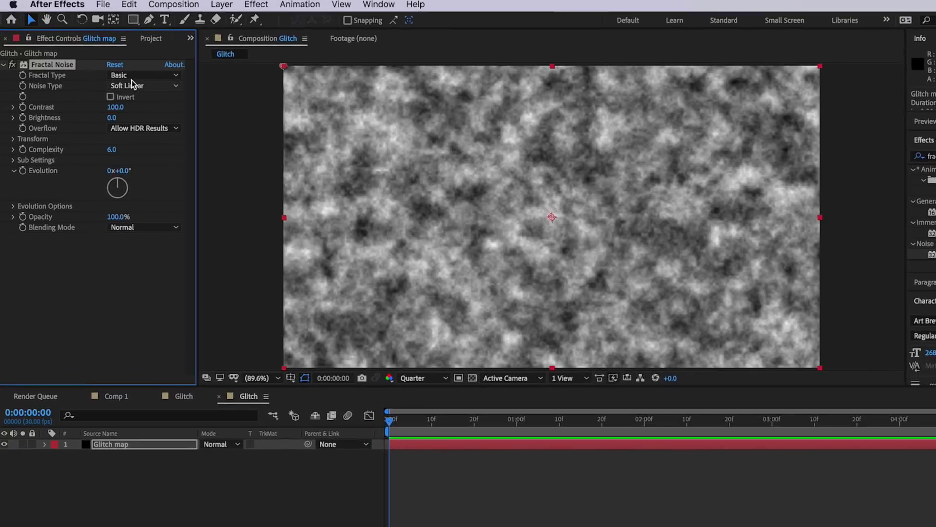
Set the Fractal Noise effect's fractal type to Dynamic and its noise type to Block
left_click(103, 65)
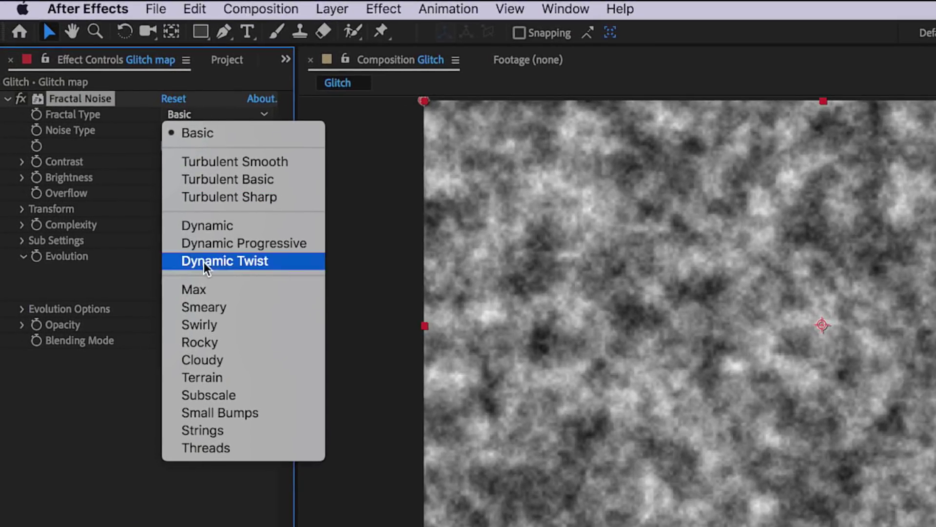
left_click(227, 223)
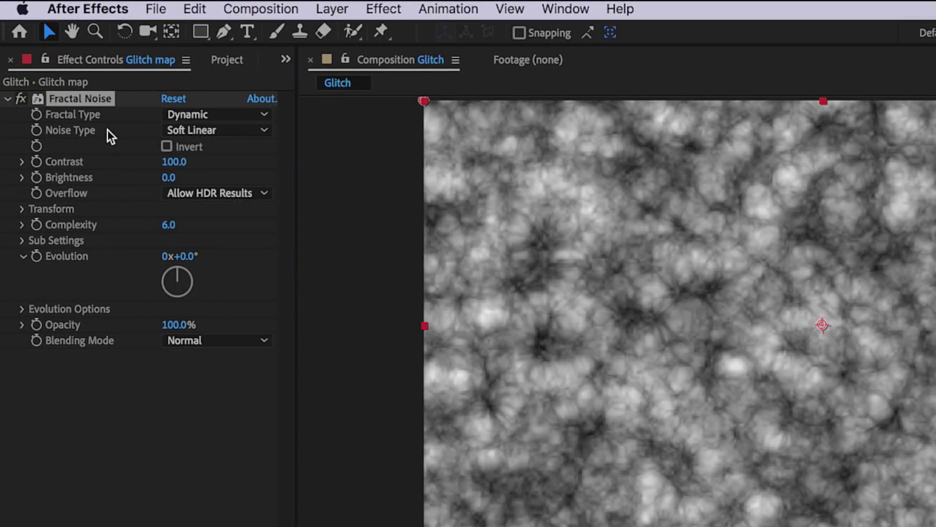
left_click(228, 131)
left_click(222, 148)
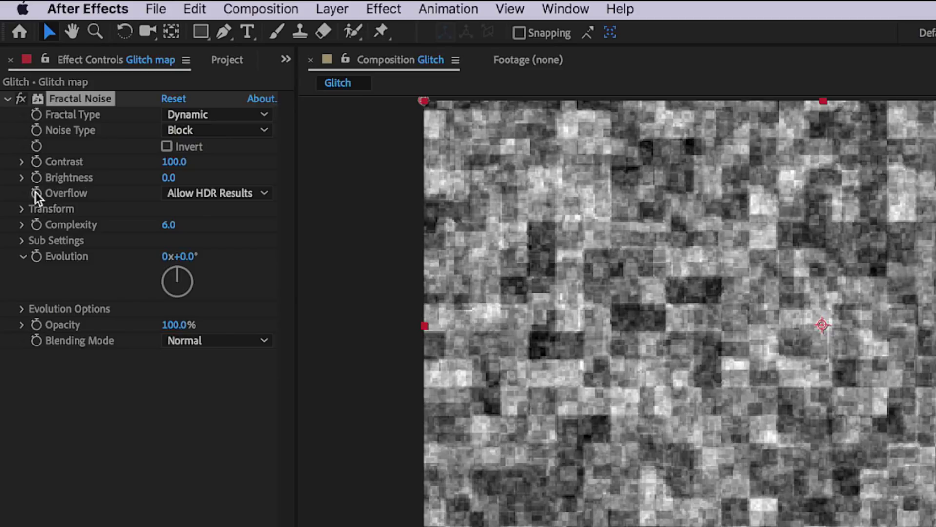
Turn off the noise's uniform scaling and set its scale height to 60 and scale width to about 500
left_click(22, 209)
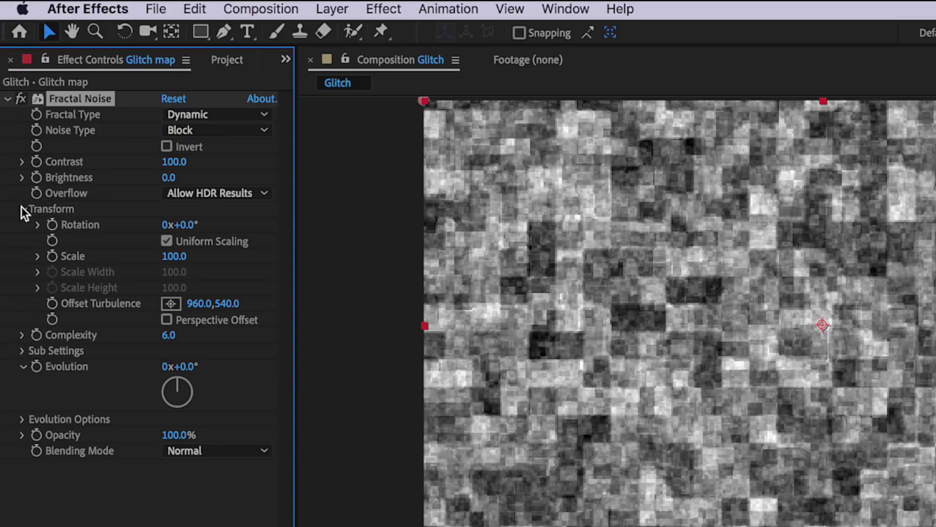
left_click(39, 257)
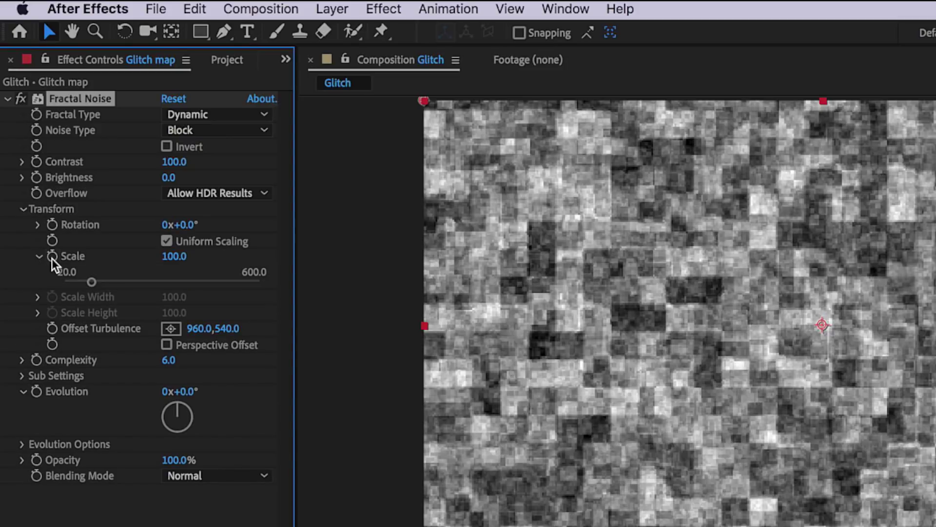
left_click(167, 242)
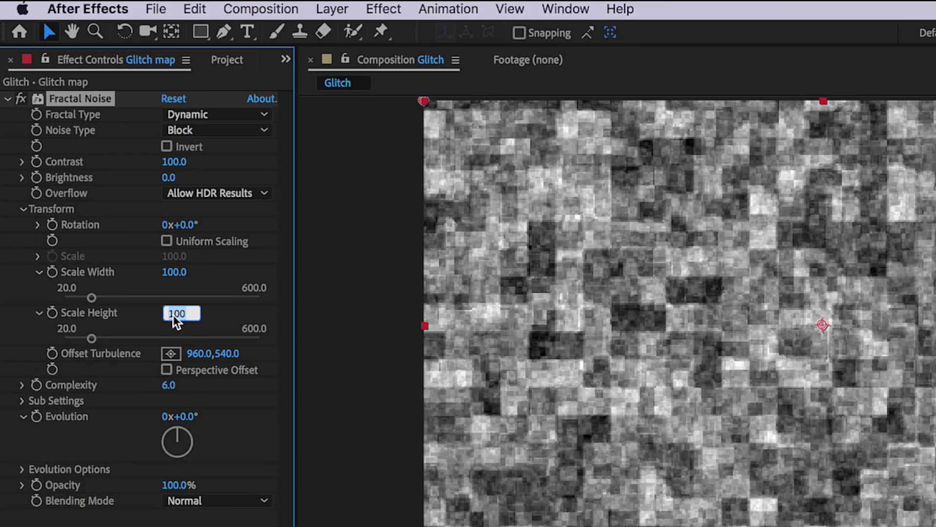
type("0")
key("Return")
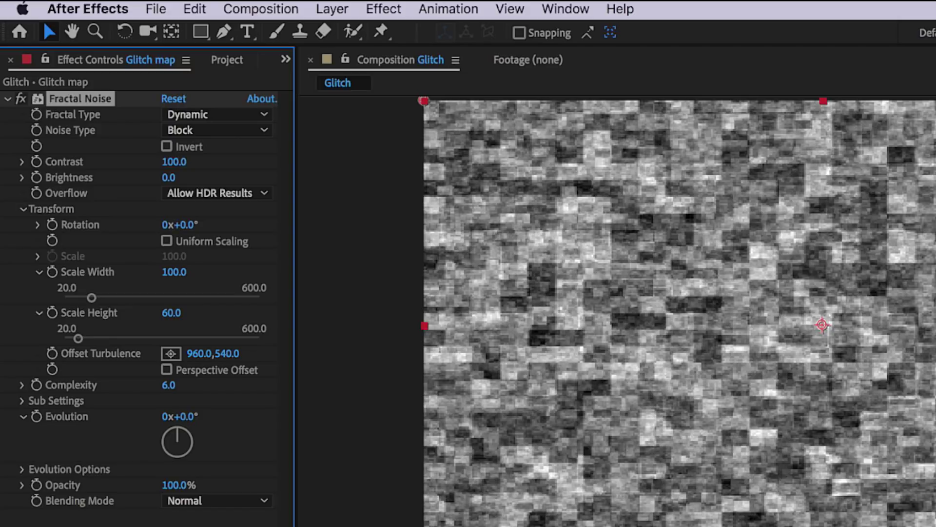
left_click_drag(92, 297, 227, 300)
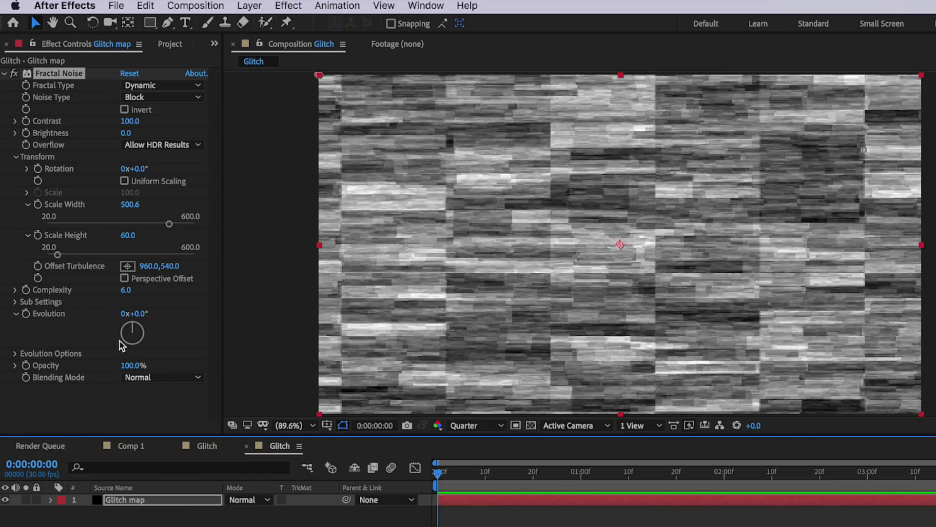
Animate the noise's Evolution with a keyframe at the first frame and 30 full revolutions at the last frame
left_click(25, 312)
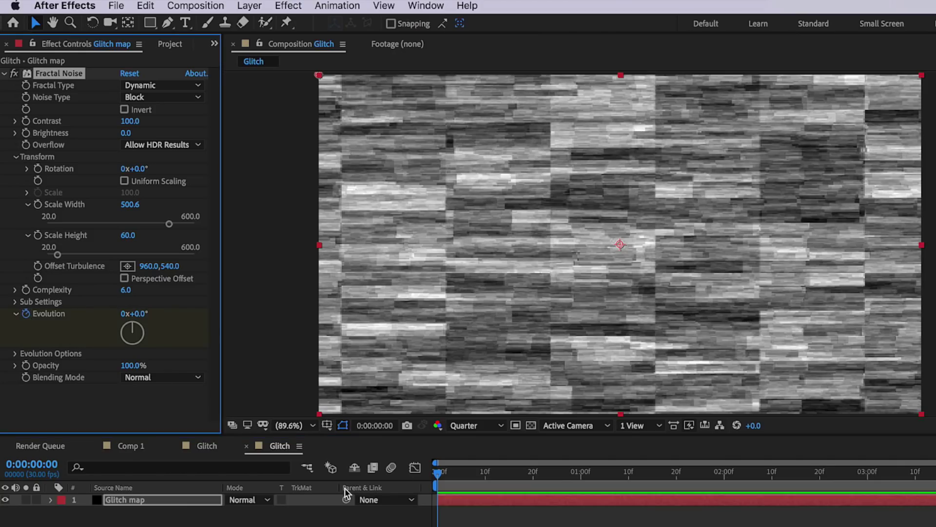
left_click(459, 472)
key("End")
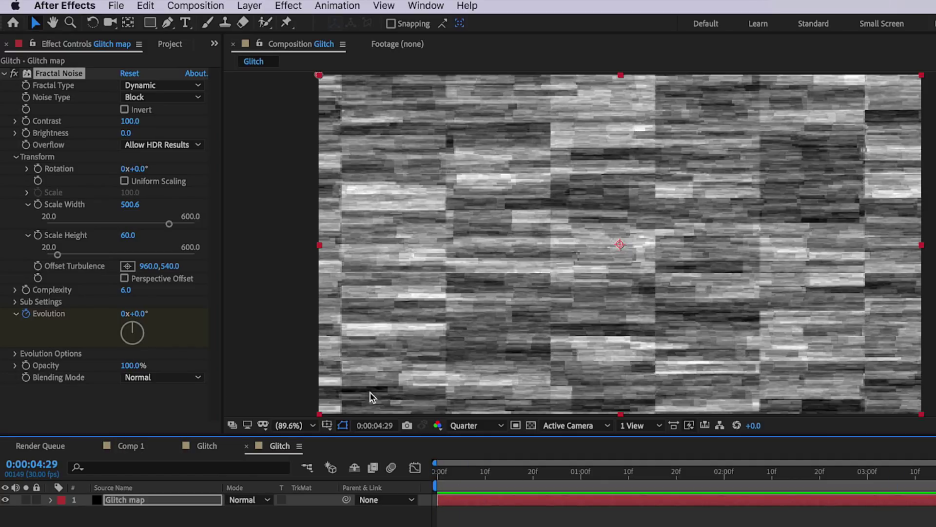
left_click(125, 314)
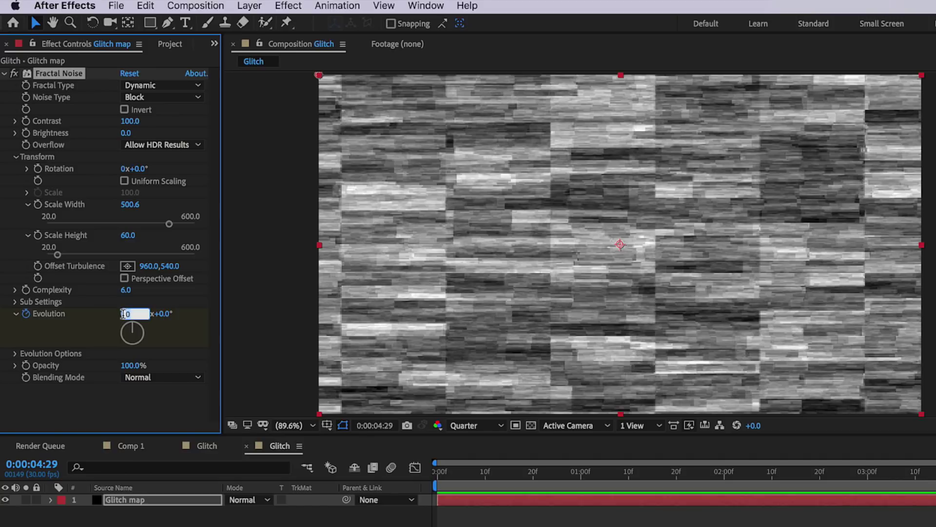
key("Return")
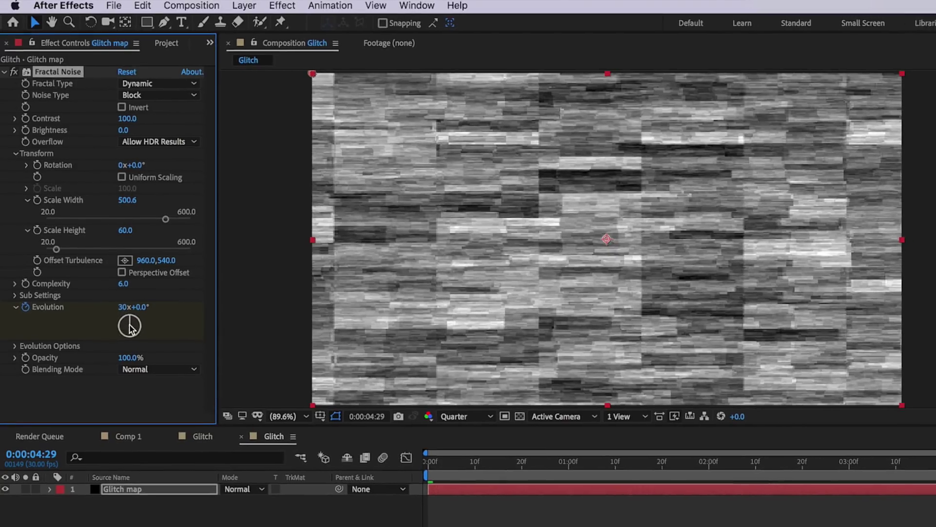
Preview the animated noise from the start of the composition
left_click(332, 390)
key("Home")
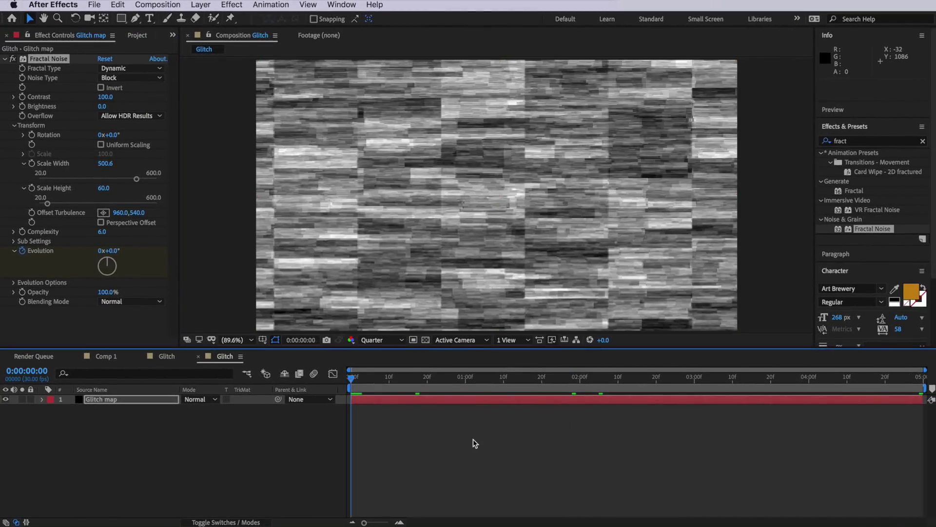
key("space")
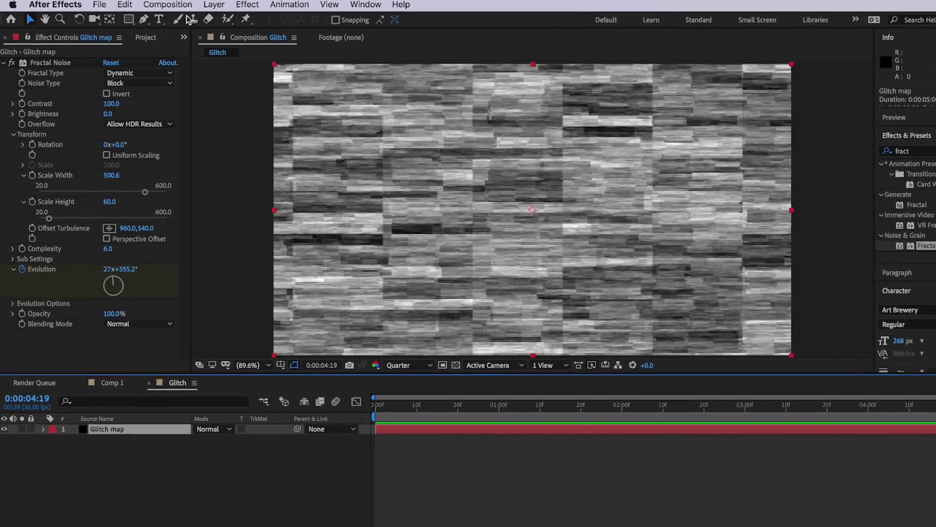
Pre-compose the Glitch map layer as "Glitch_Map", moving all attributes into the new composition
left_click(201, 4)
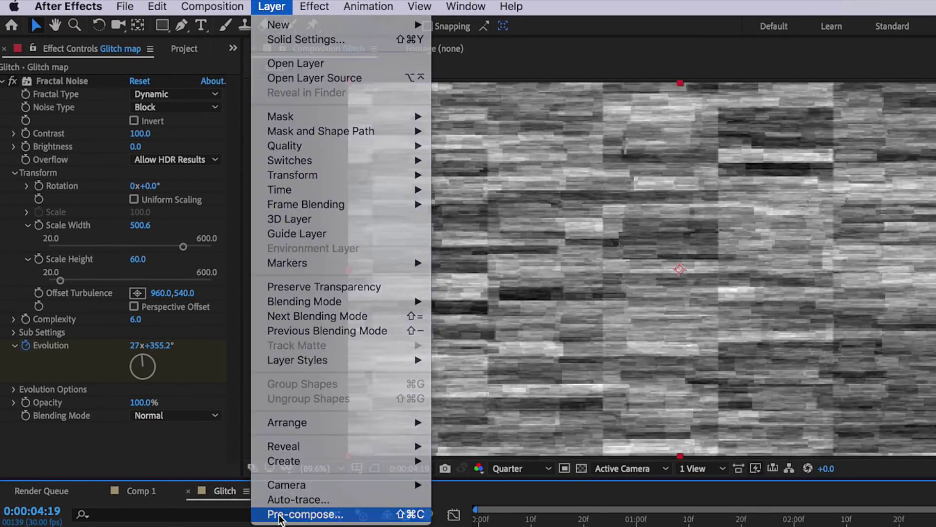
left_click(273, 460)
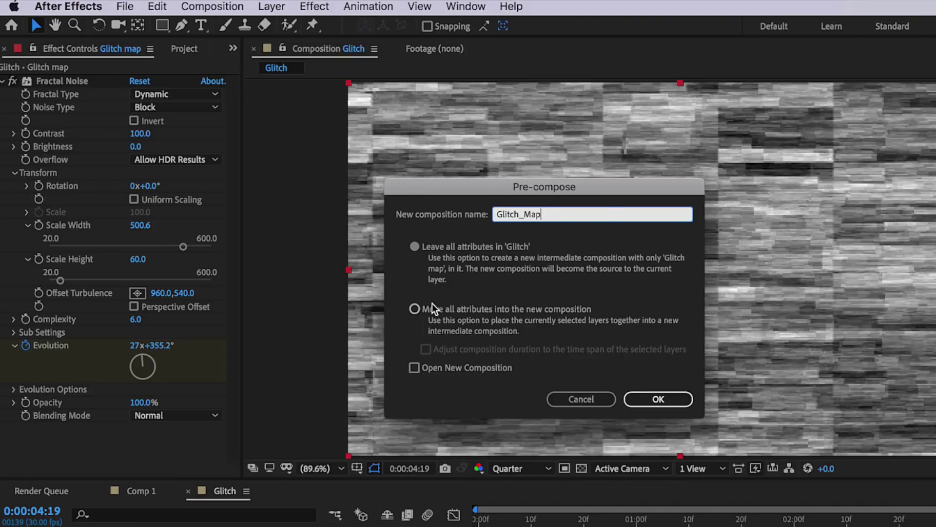
left_click(418, 309)
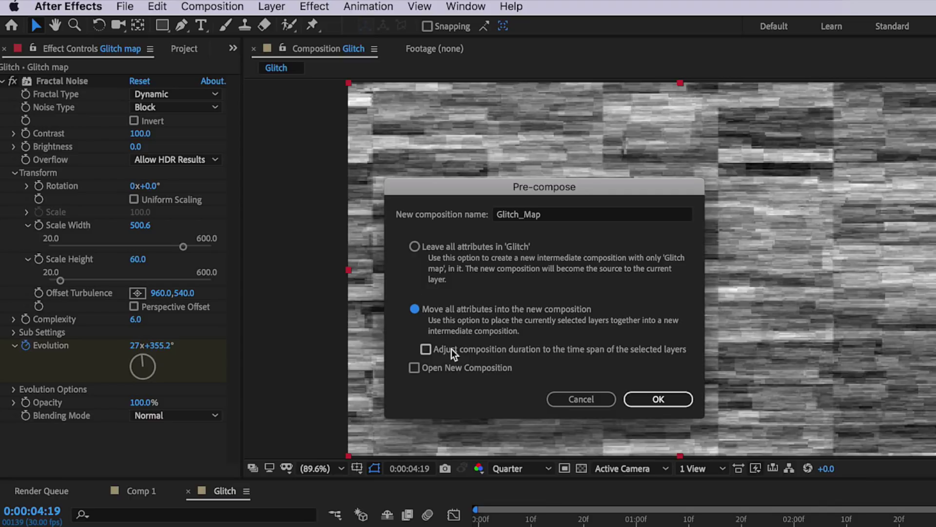
left_click(659, 399)
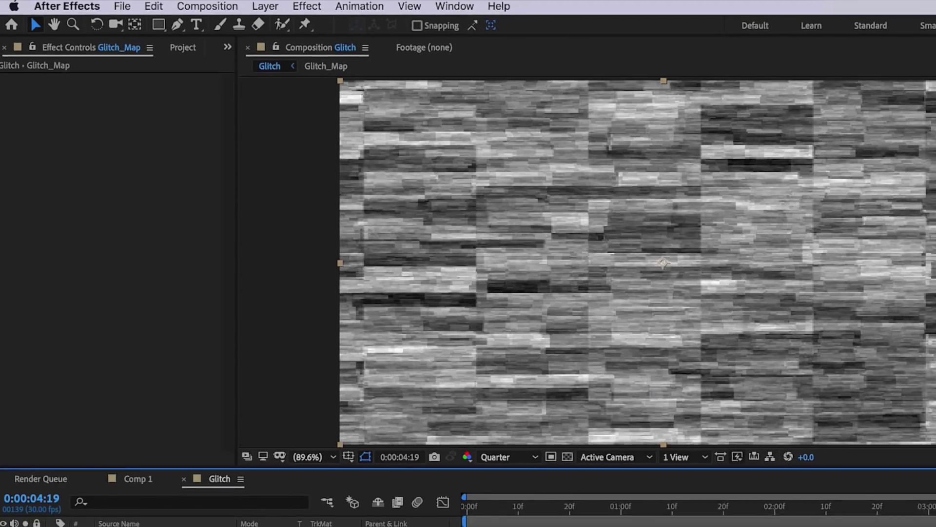
Inspect the Glitch map layer's effect inside the Glitch_Map composition and return to the Glitch composition
double_click(121, 473)
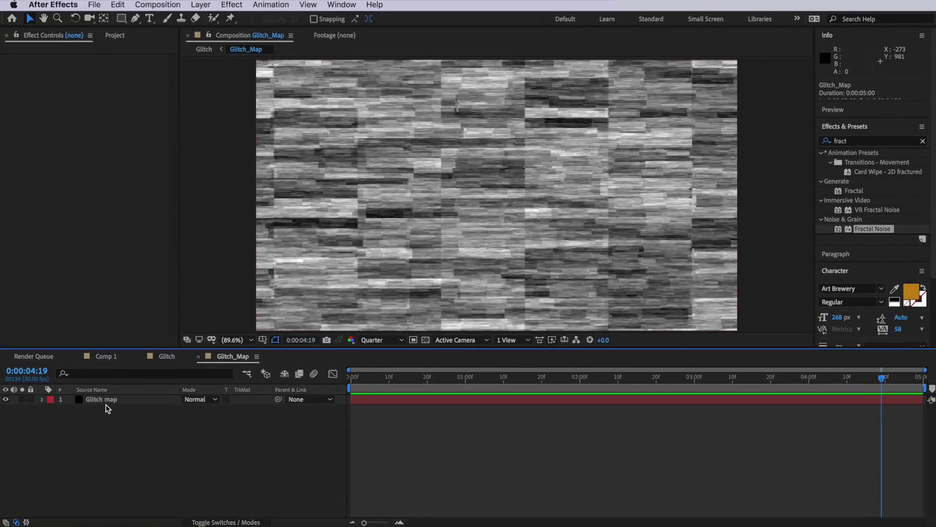
left_click(107, 404)
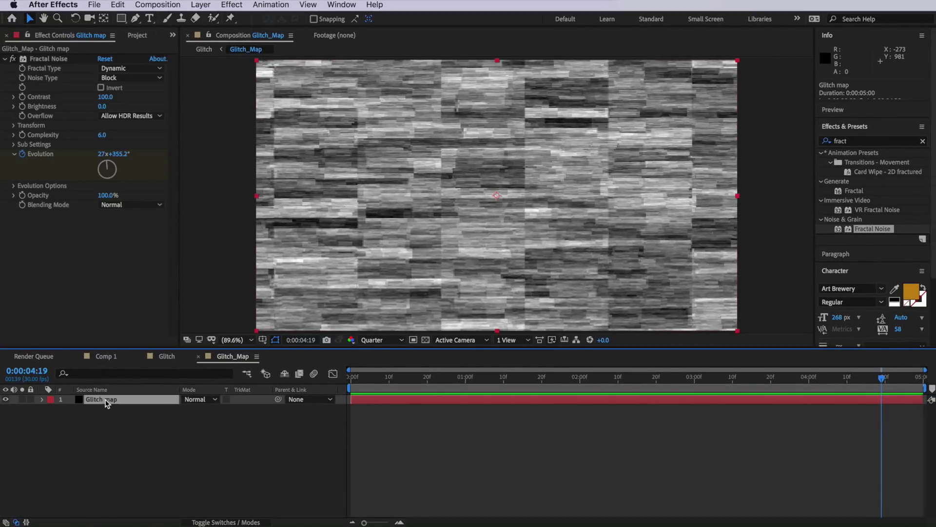
left_click(162, 357)
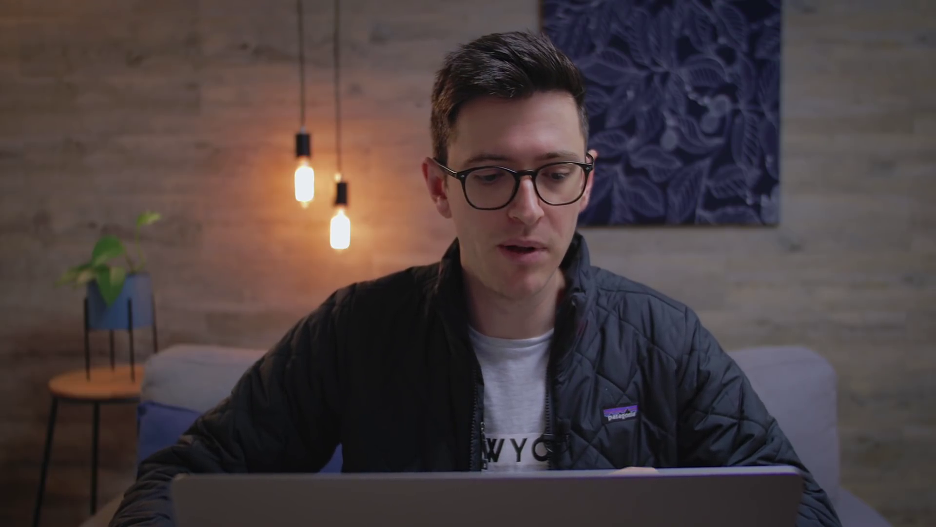
Add a text layer reading "GLITCH" to the Glitch composition
right_click(96, 412)
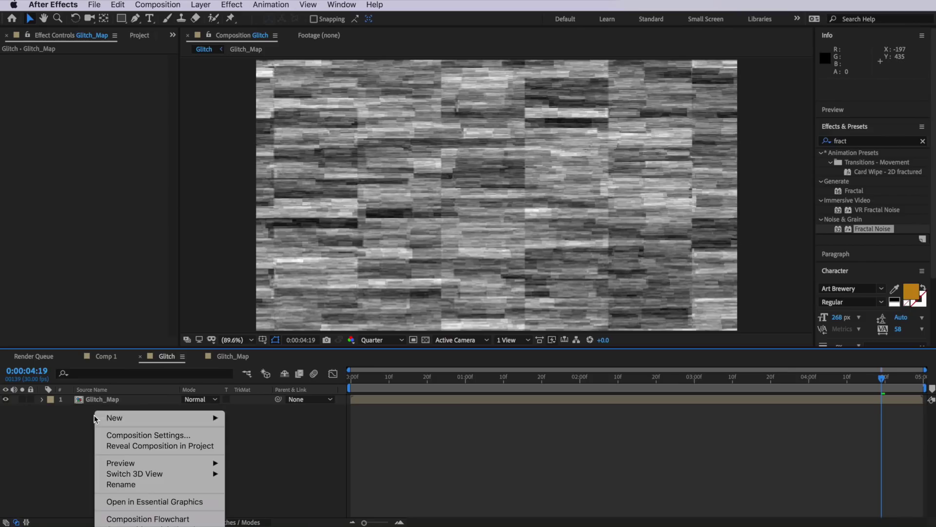
mouse_move(148, 419)
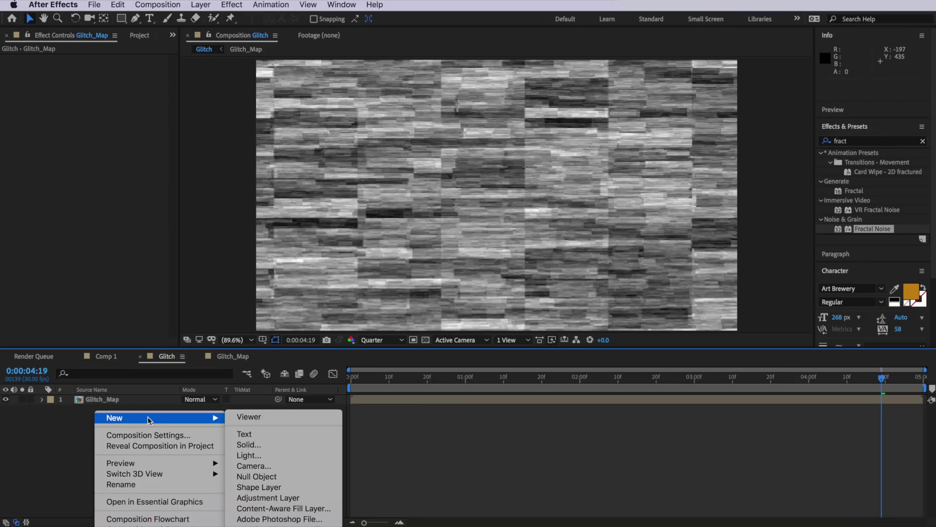
left_click(285, 435)
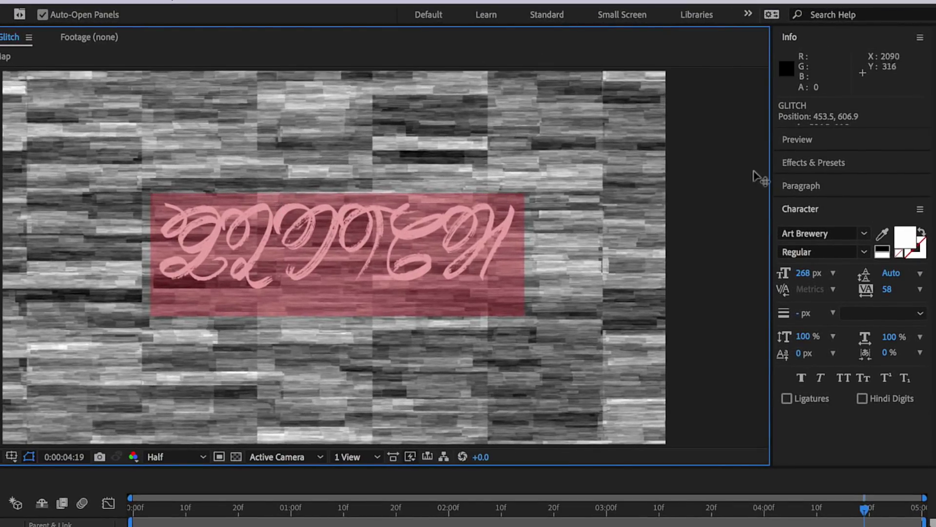
Format the GLITCH text in DIN Alternate Bold with faux italic and a white fill
left_click(847, 234)
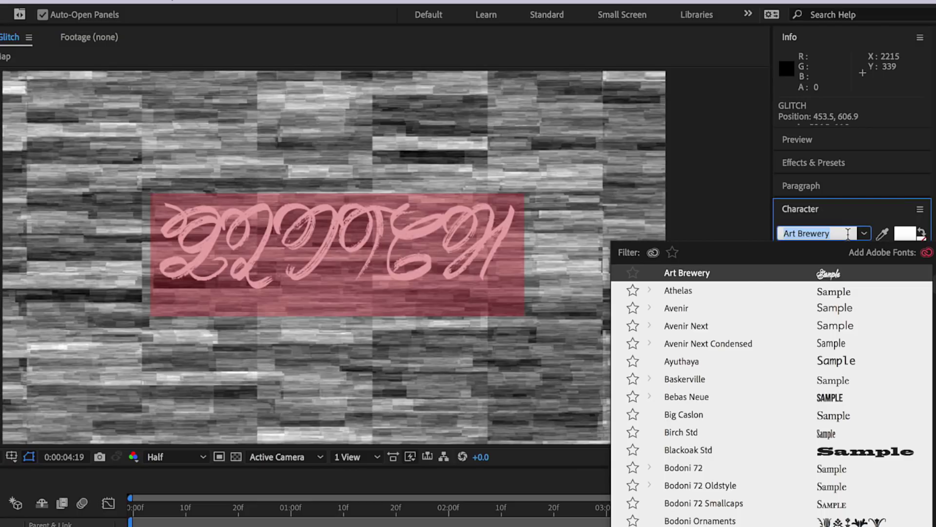
type("din")
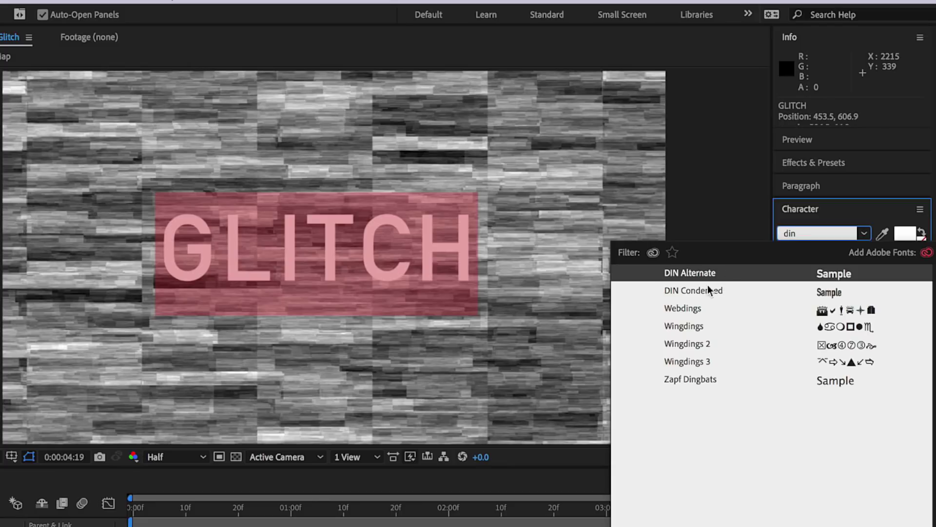
left_click(690, 273)
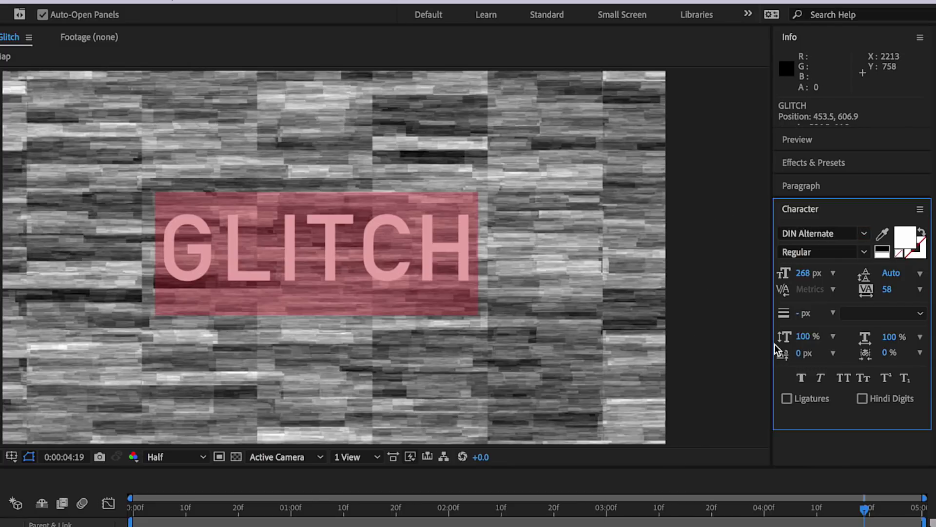
left_click(822, 378)
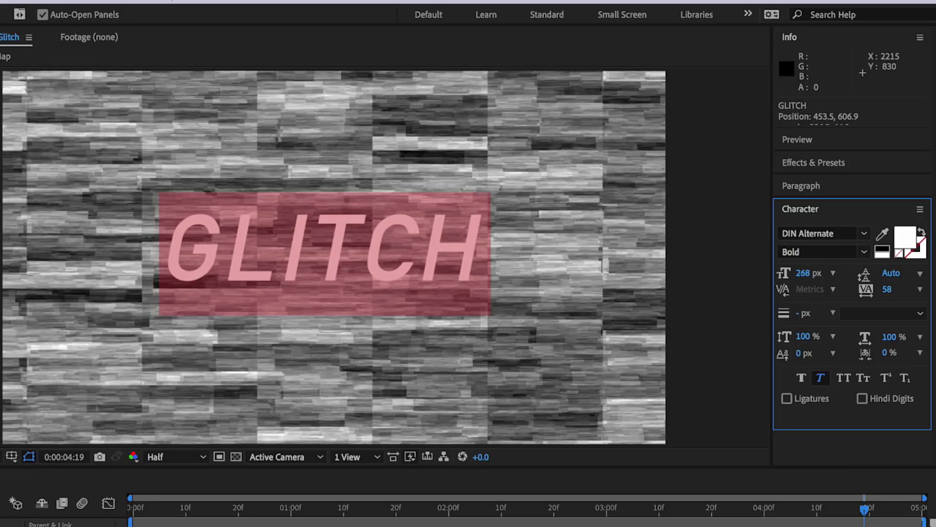
left_click(905, 238)
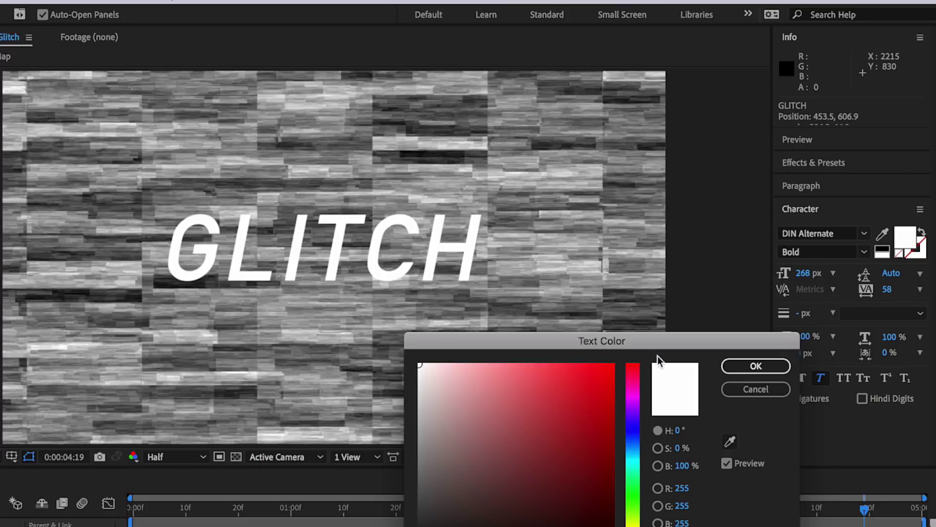
left_click(758, 370)
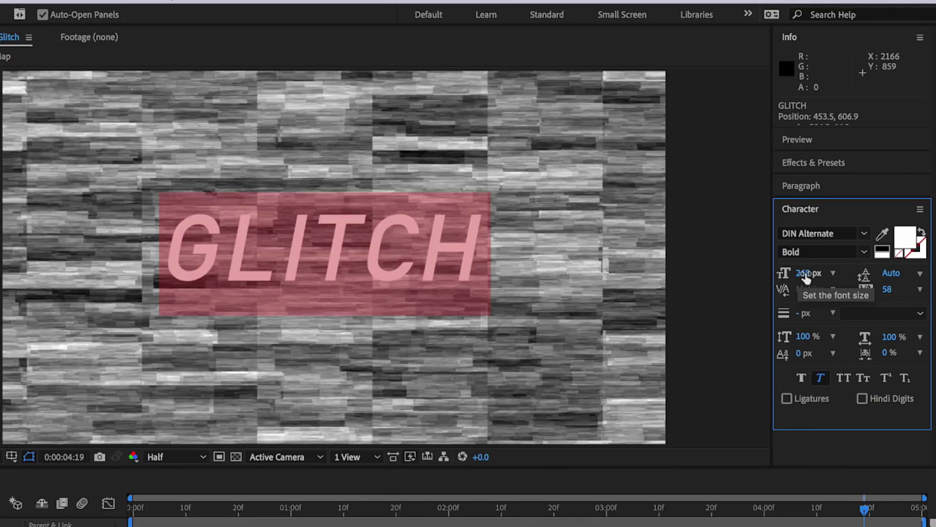
Set the GLITCH text's font size to 312 px and tracking to -16, and finish editing the text
left_click_drag(805, 273, 832, 272)
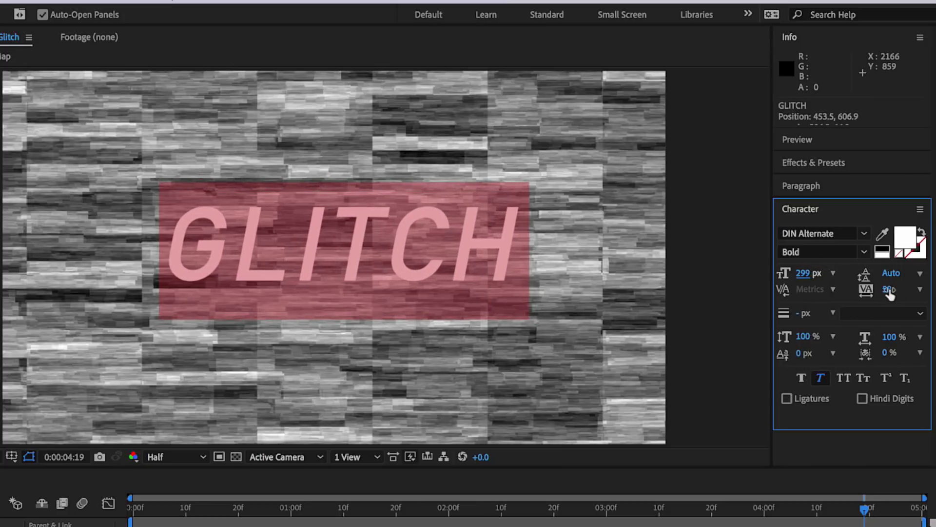
left_click_drag(889, 292, 819, 273)
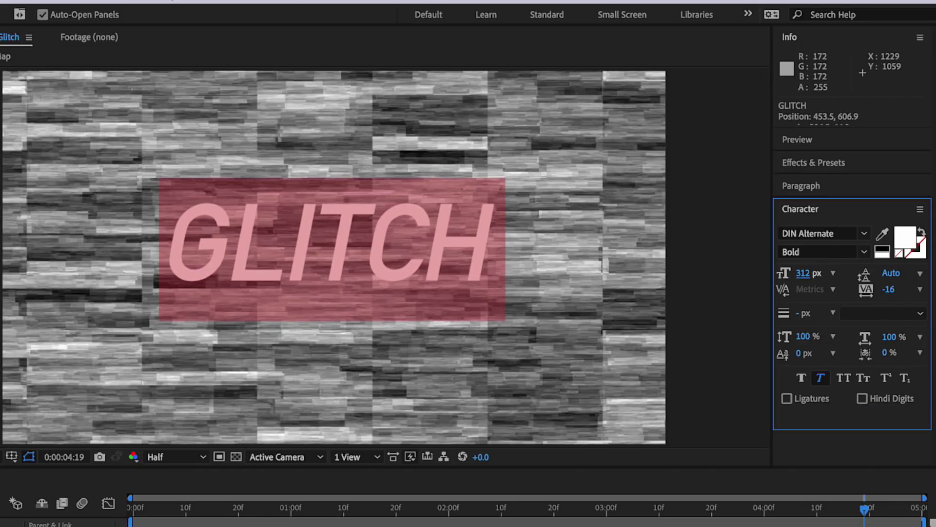
key("Escape")
key("v")
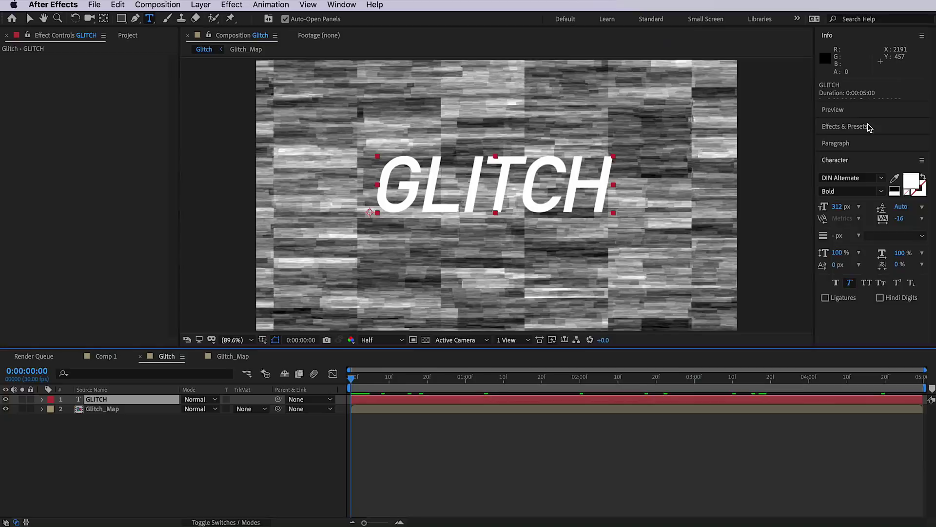
Find the Displacement Map effect and apply it to the GLITCH text layer
left_click(849, 136)
type("fract")
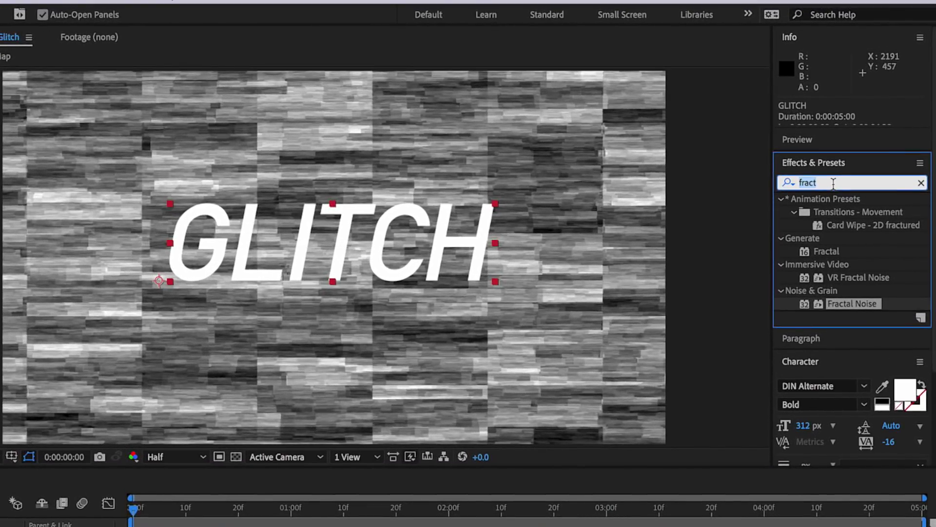
double_click(846, 166)
type("displa")
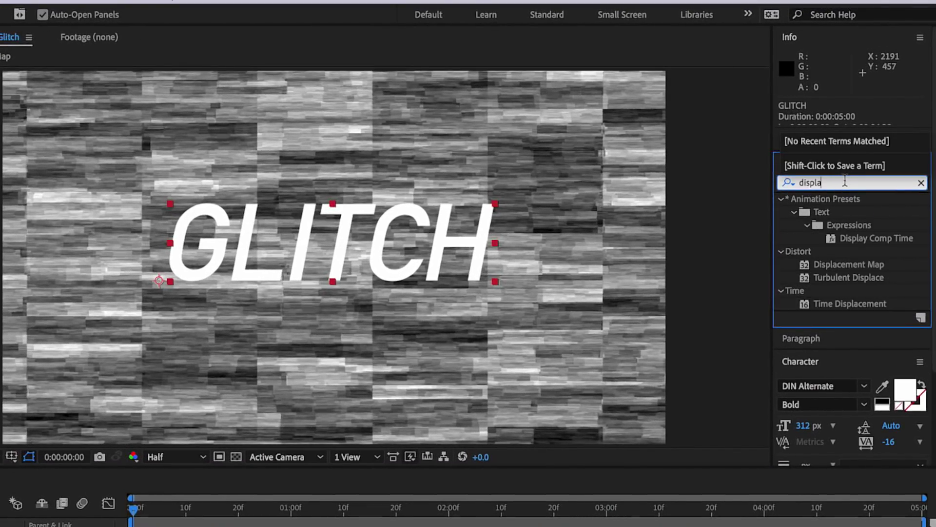
left_click_drag(847, 268, 376, 242)
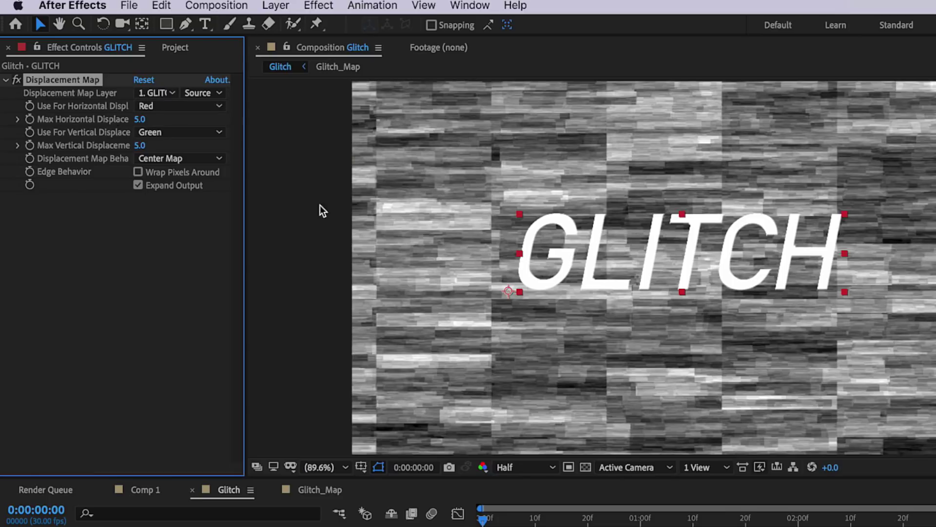
Use Glitch_Map as the text's displacement map layer and hide the Glitch_Map layer
left_click(154, 92)
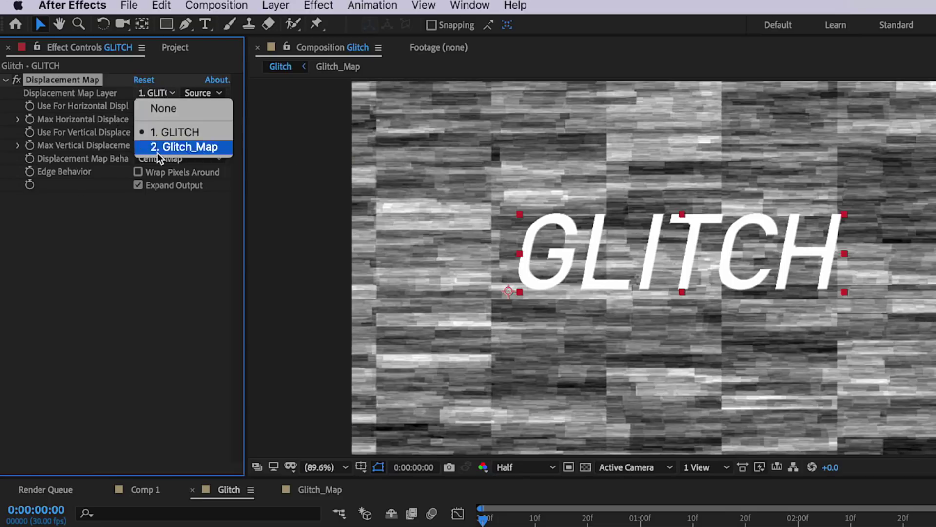
left_click(194, 147)
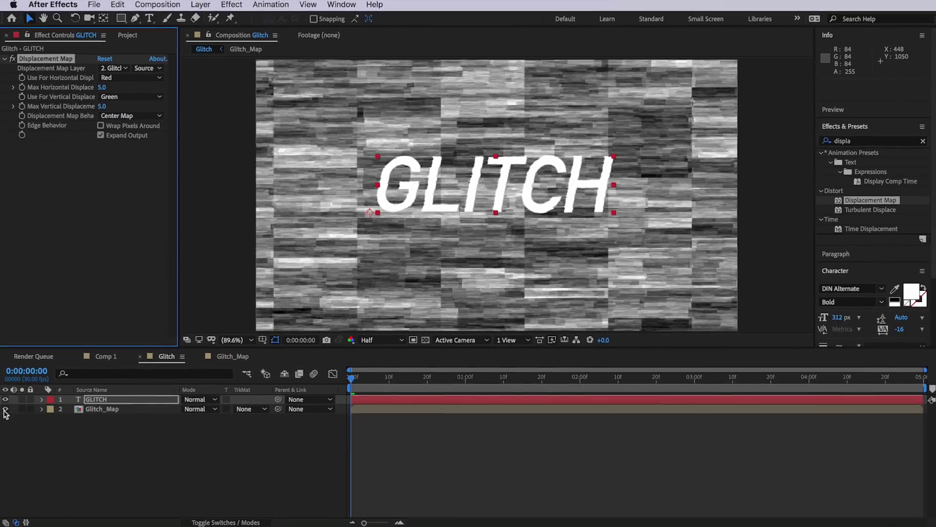
left_click(6, 497)
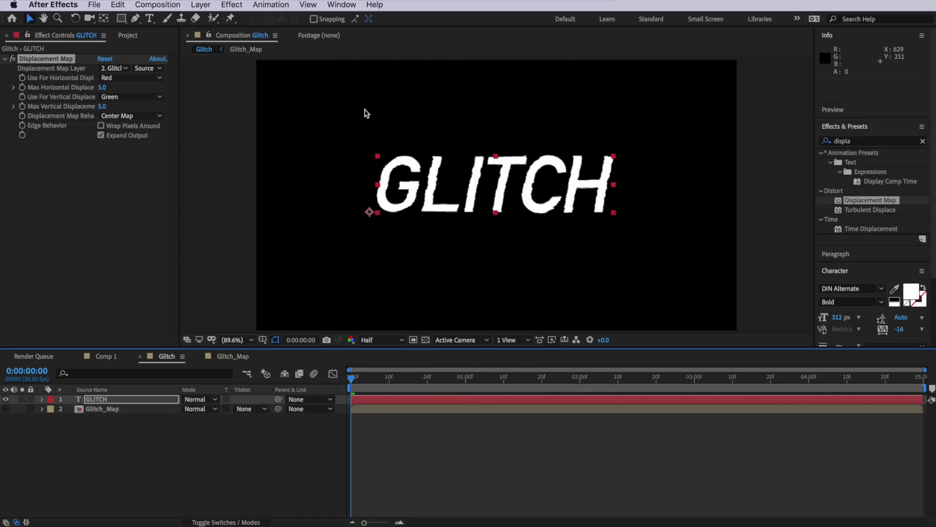
Set the maximum horizontal displacement to -45 and the maximum vertical displacement to 10, and preview the animation
left_click_drag(103, 88, 162, 89)
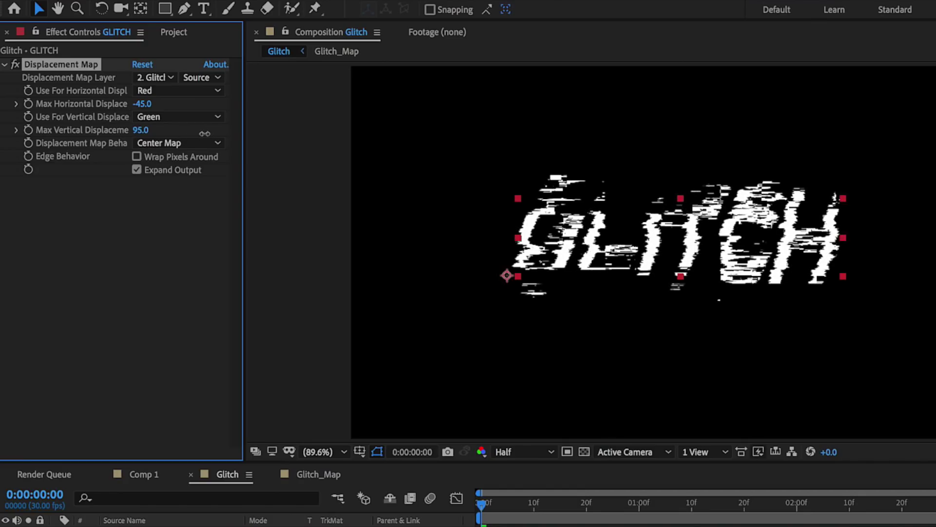
left_click_drag(204, 133, 148, 146)
left_click_drag(152, 105, 148, 113)
key("ctrl+z")
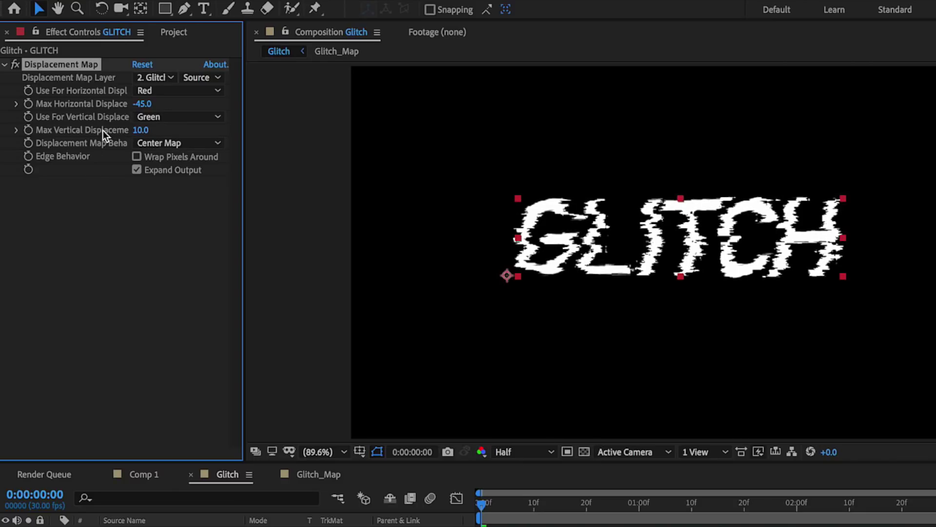
key("space")
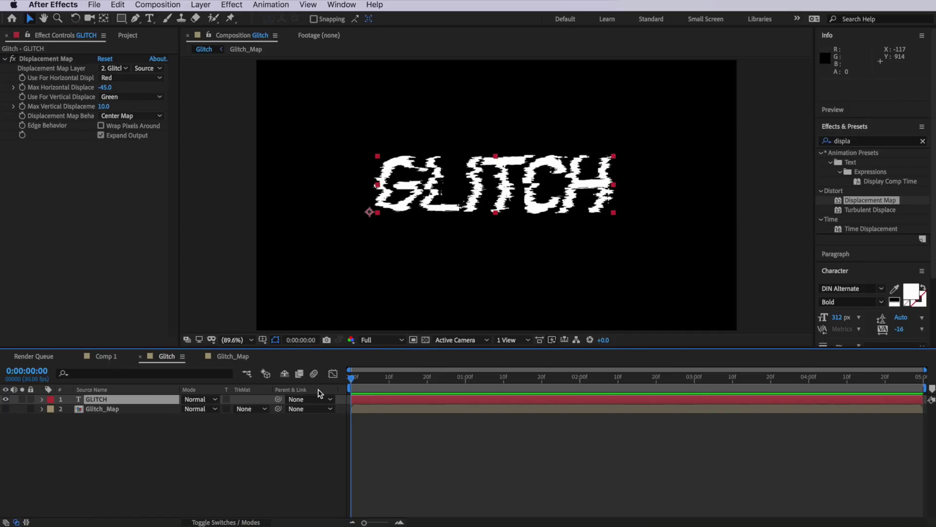
Split the GLITCH text layer at 0:00:00:05
left_click_drag(352, 381, 372, 383)
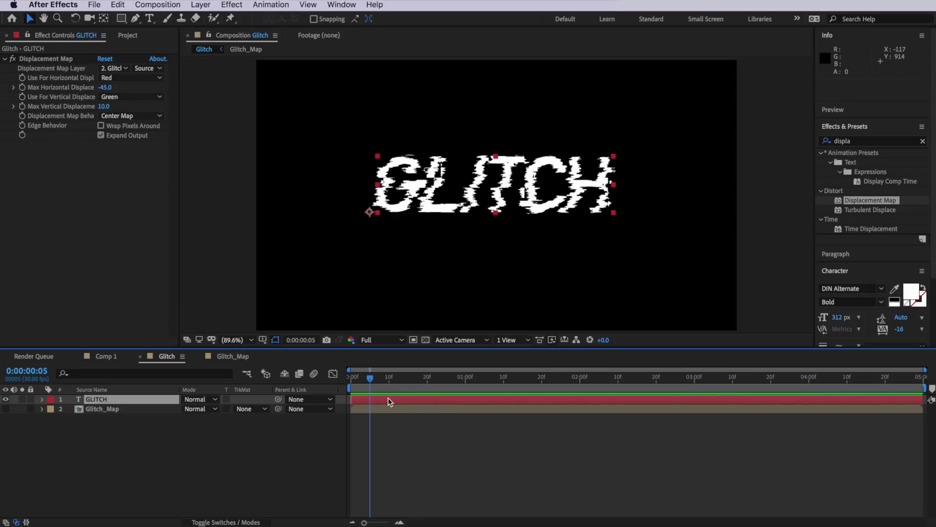
left_click(118, 4)
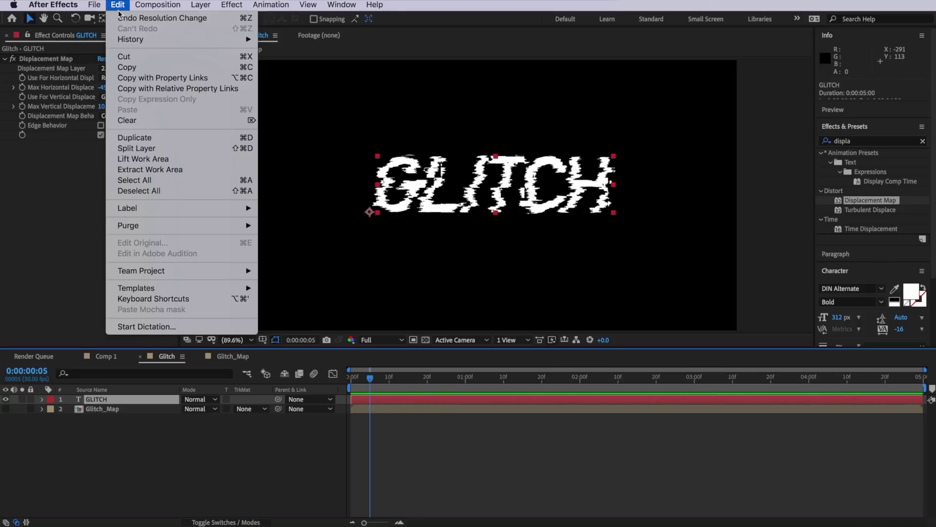
left_click(141, 148)
Remove the Displacement Map effect from the GLITCH 2 layer and preview the change from glitched to clean text
left_click(95, 412)
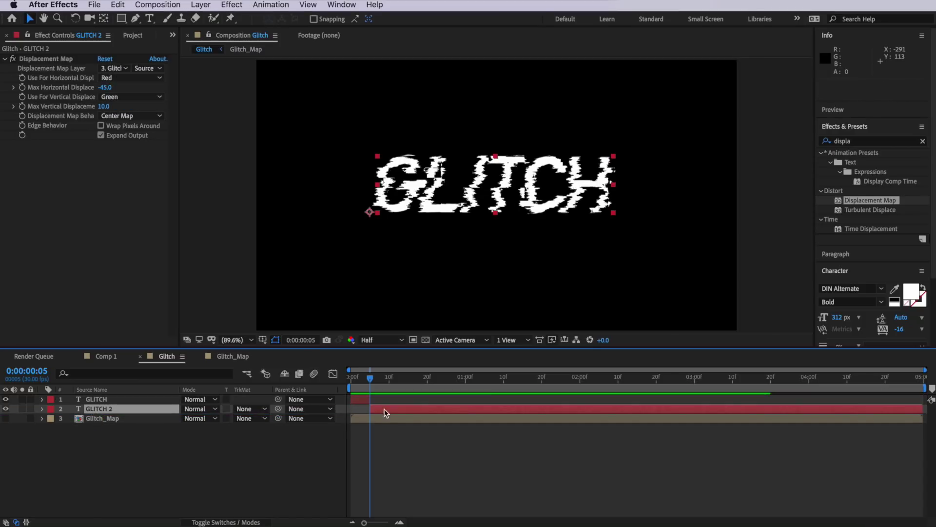
left_click(57, 59)
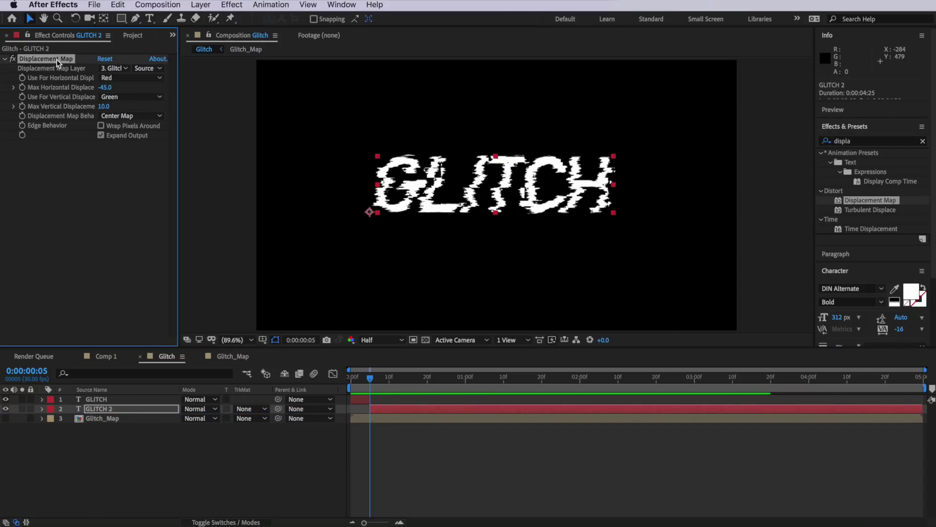
key("Delete")
left_click_drag(384, 381, 400, 406)
key("space")
key("space")
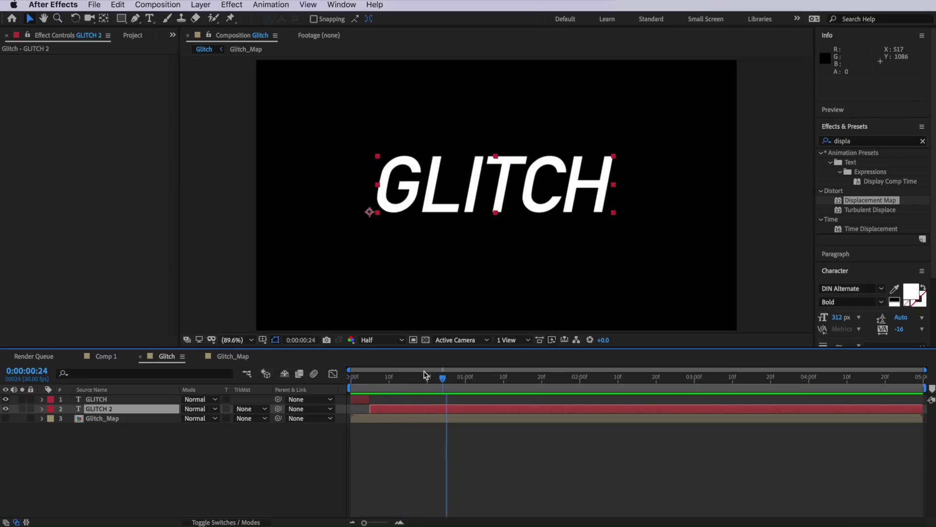
Make the GLITCH 2 layer start at frame 4, overlapping the end of the GLITCH layer, and check the transition
key("equal")
mouse_move(413, 380)
left_mouse_down()
mouse_move(424, 380)
mouse_move(414, 380)
left_mouse_up()
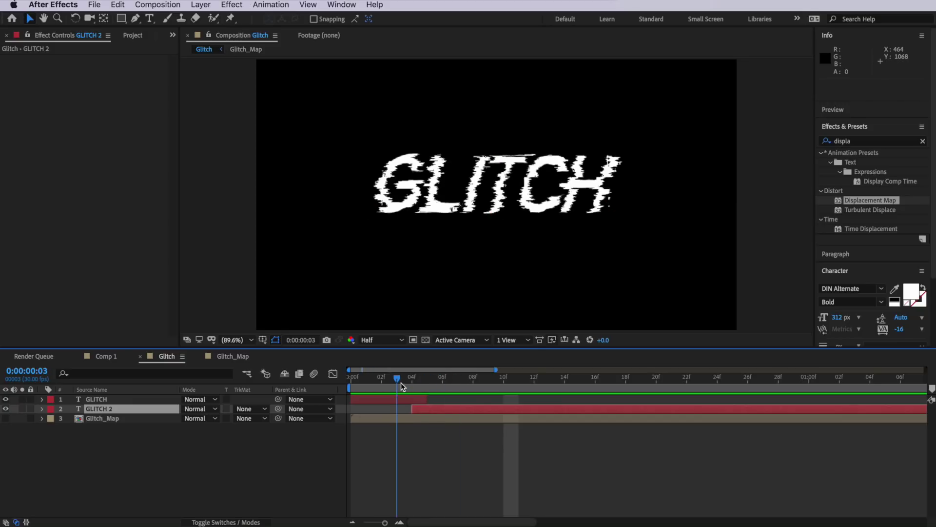
left_click_drag(429, 387, 390, 390)
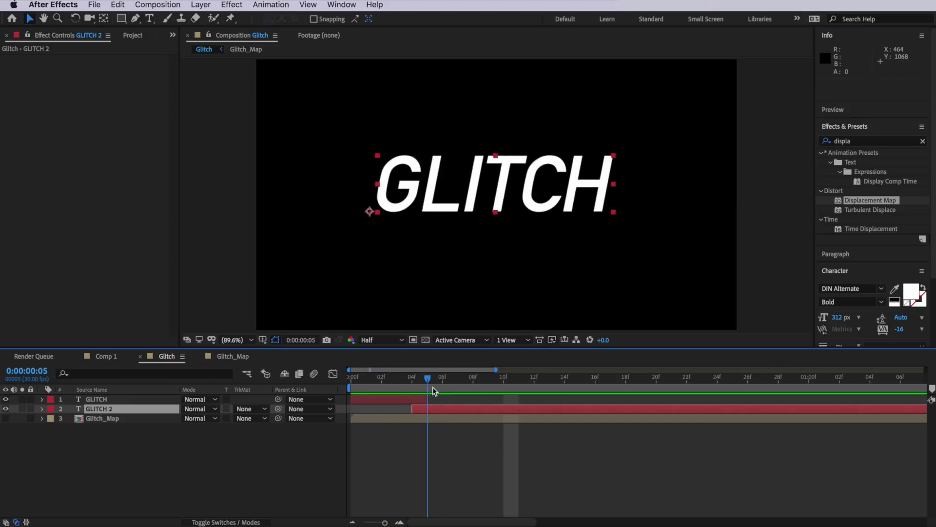
key("space")
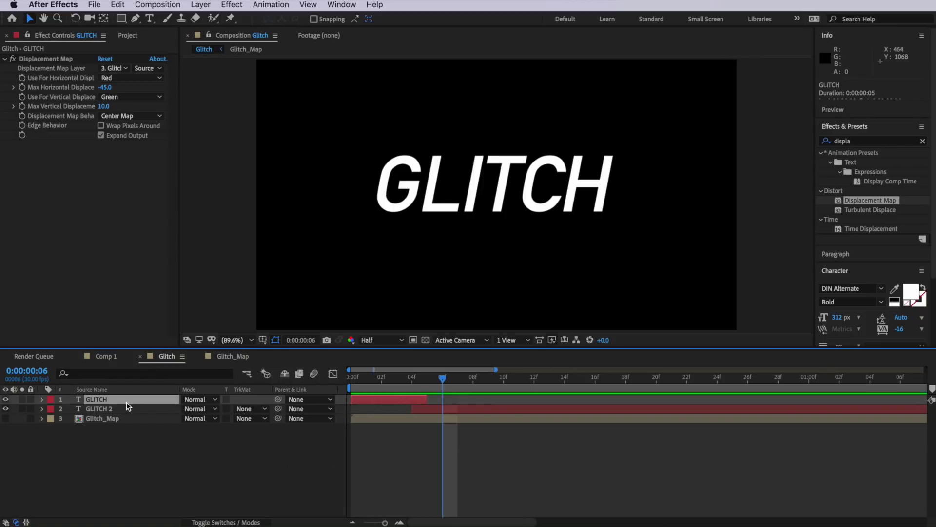
Duplicate the short GLITCH layer and apply a Fill effect to the lower copy
key("super+d")
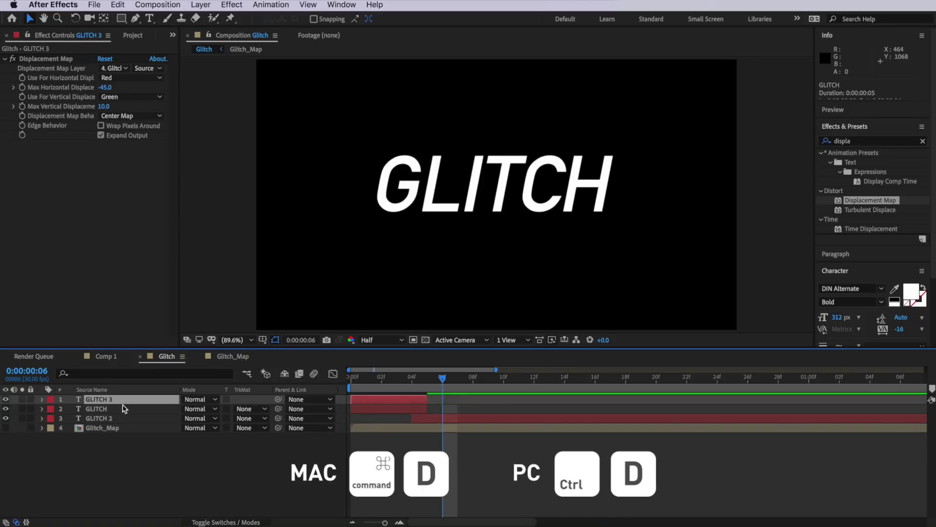
left_click(115, 409)
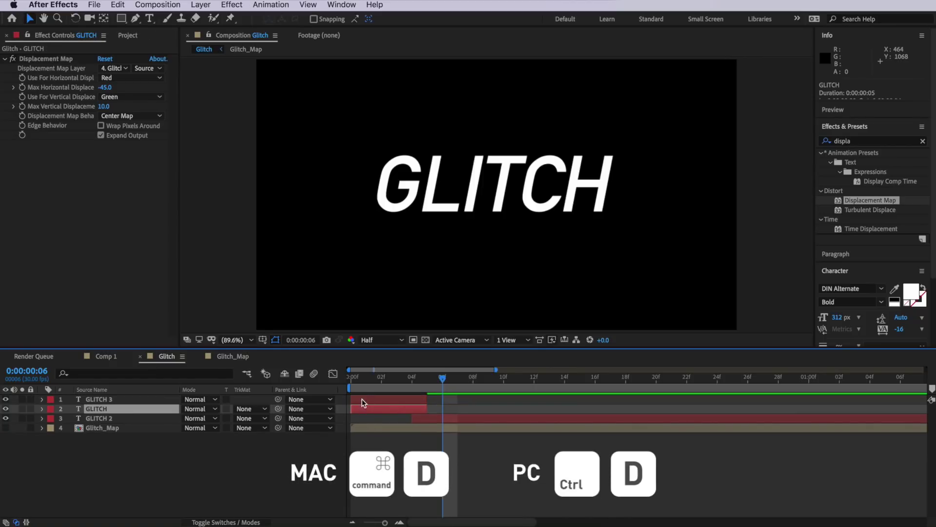
left_click(397, 378)
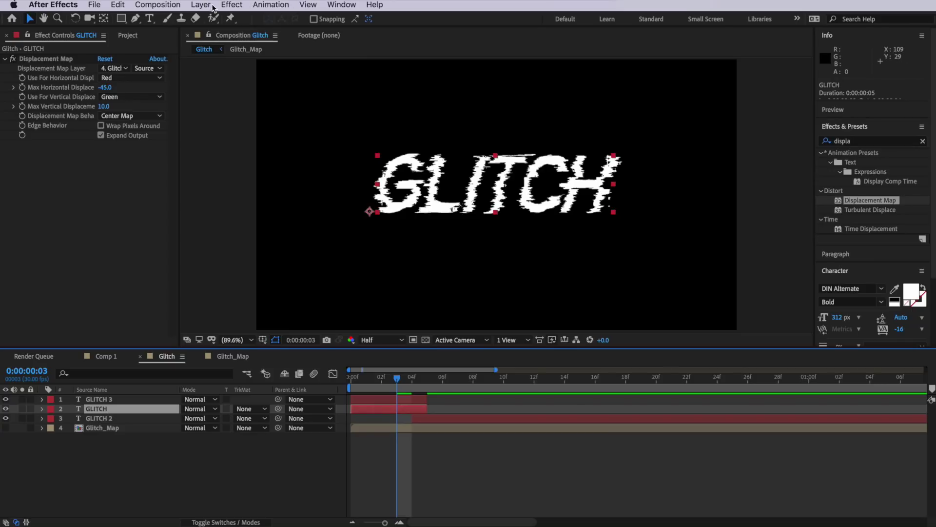
left_click(232, 4)
mouse_move(245, 152)
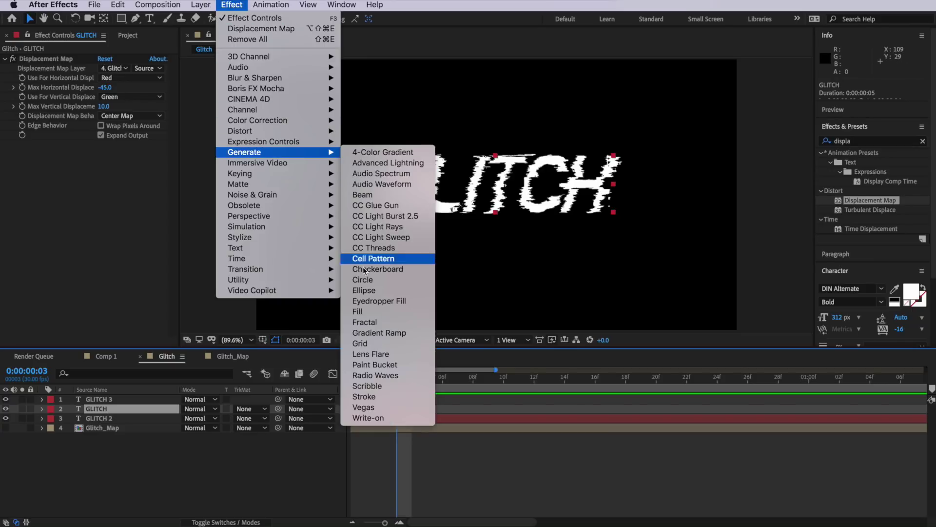
left_click(358, 312)
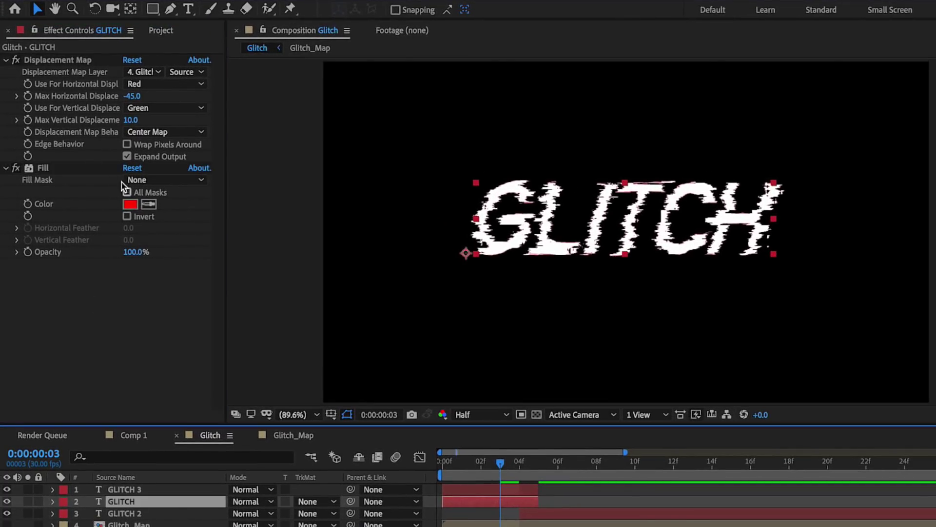
Use red FF0000 as the lower copy's fill color and set its maximum horizontal displacement to -60
left_click(129, 204)
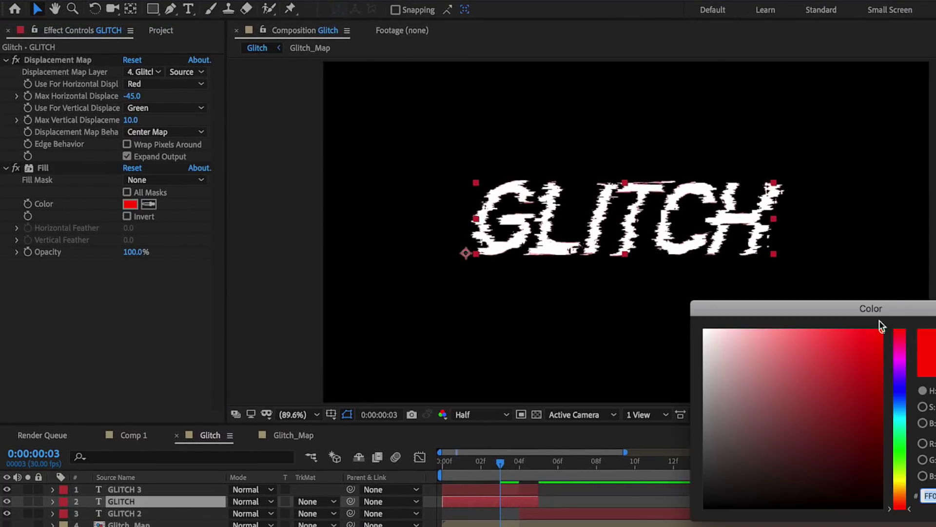
left_click_drag(881, 306, 370, 258)
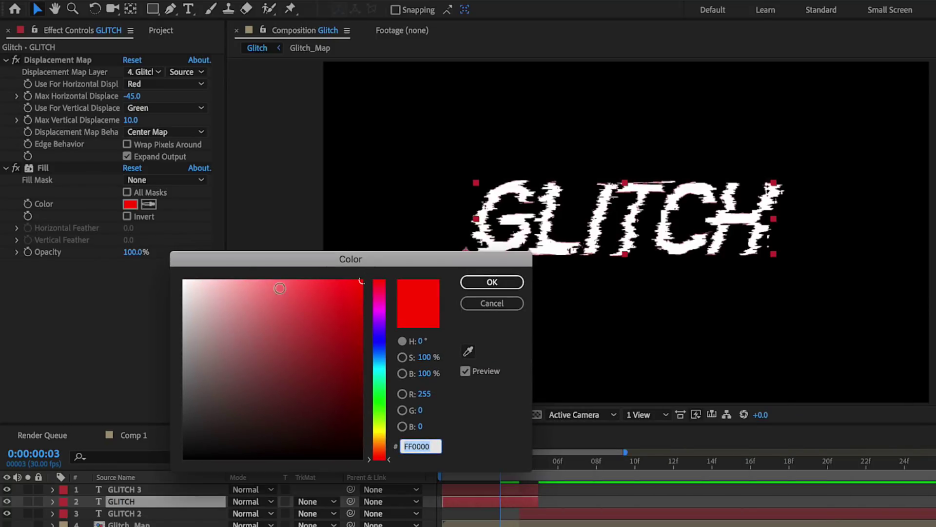
left_click(488, 282)
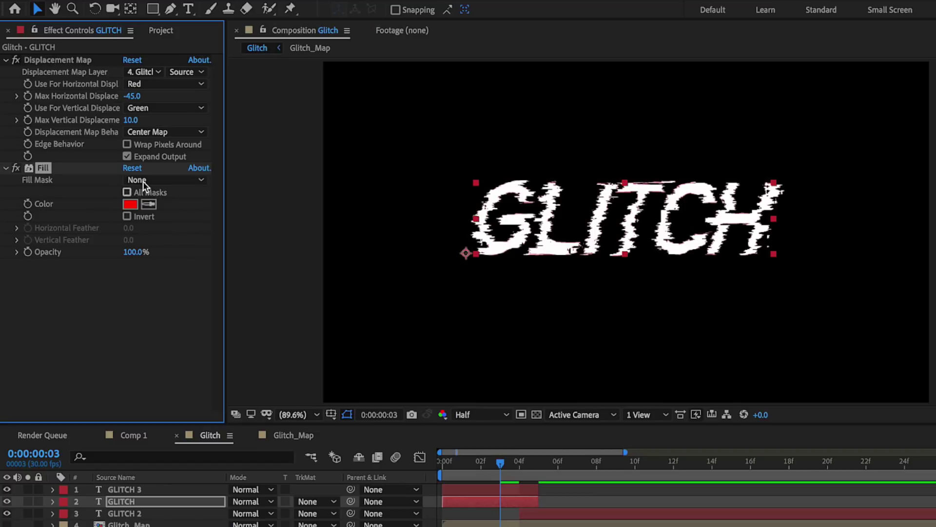
left_click_drag(132, 98, 123, 102)
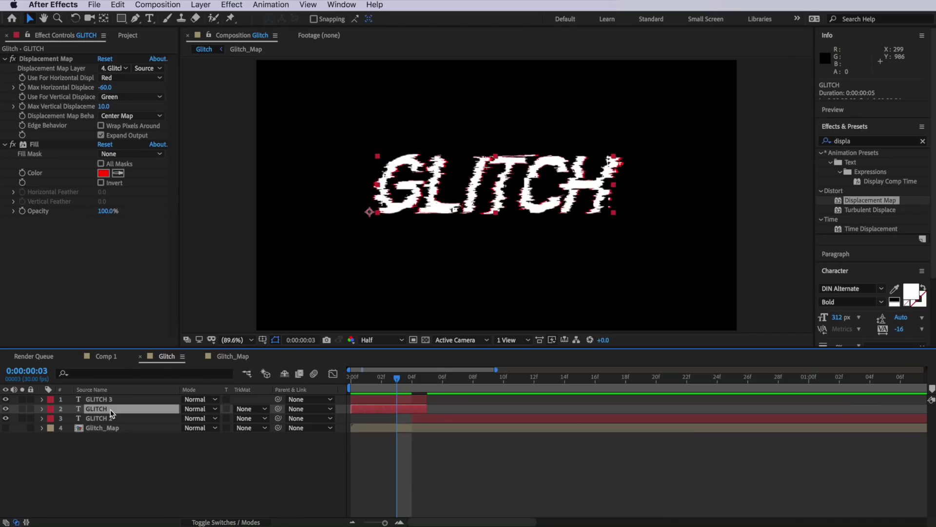
Duplicate the red GLITCH layer and give the lower copy a light blue fill and a maximum horizontal displacement of -19
left_click(118, 5)
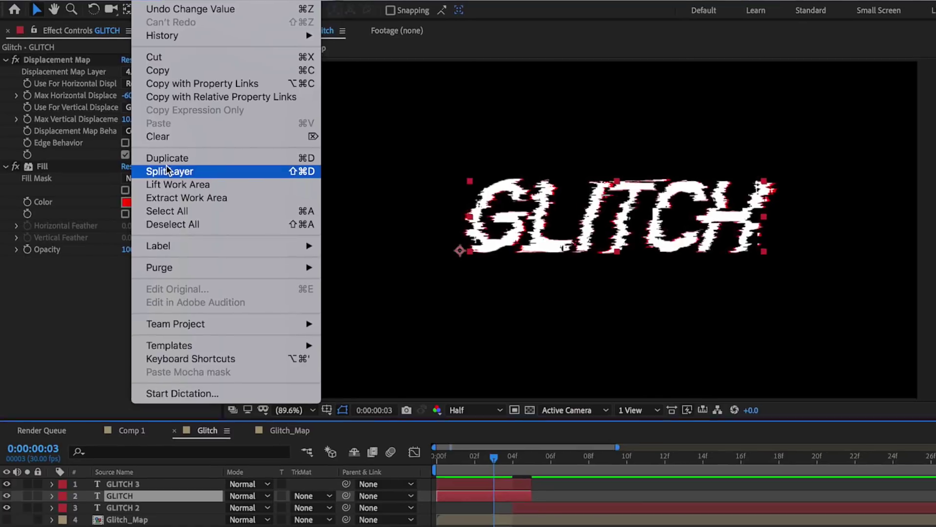
left_click(167, 171)
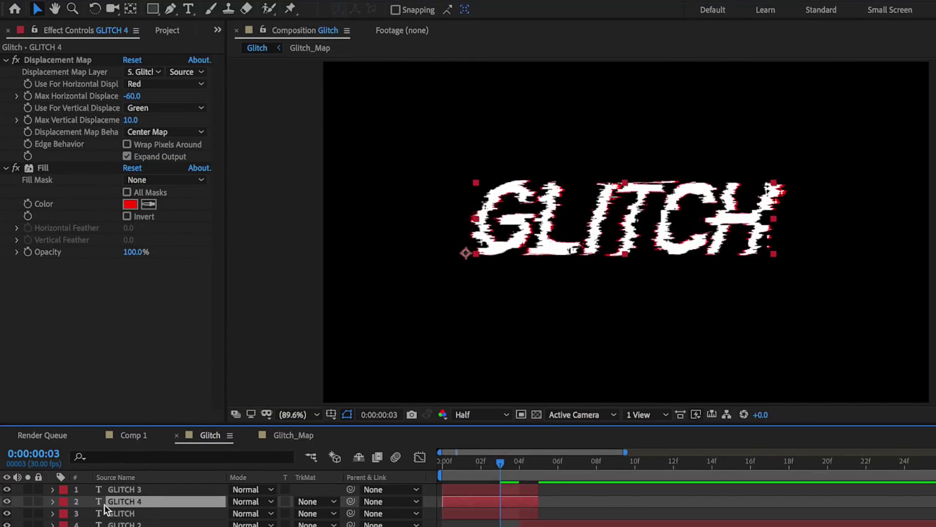
left_click(124, 511)
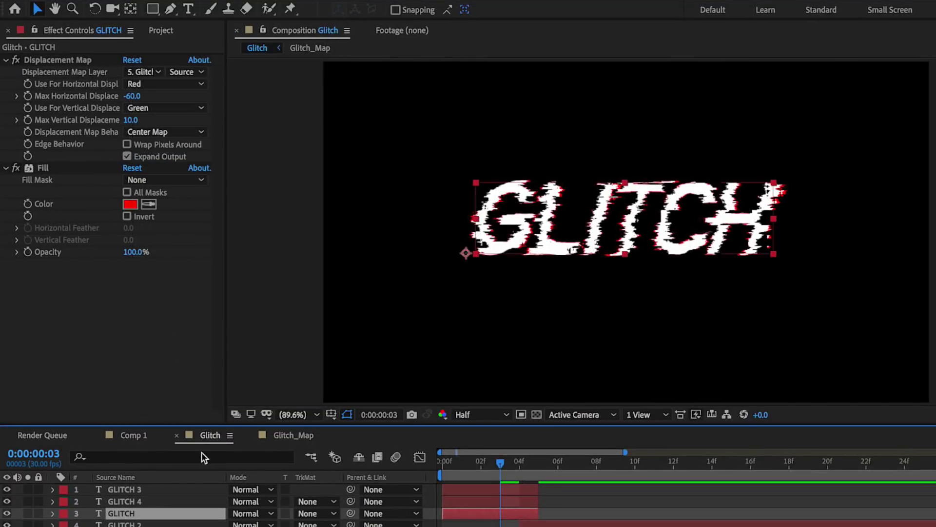
left_click(128, 204)
mouse_move(383, 371)
left_mouse_down()
mouse_move(383, 341)
mouse_move(382, 365)
left_mouse_up()
left_click(476, 283)
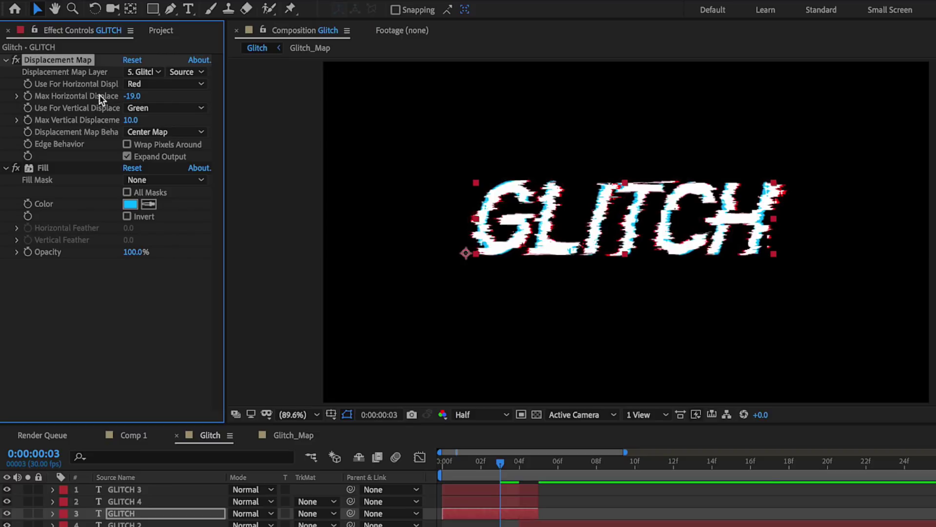
key("space")
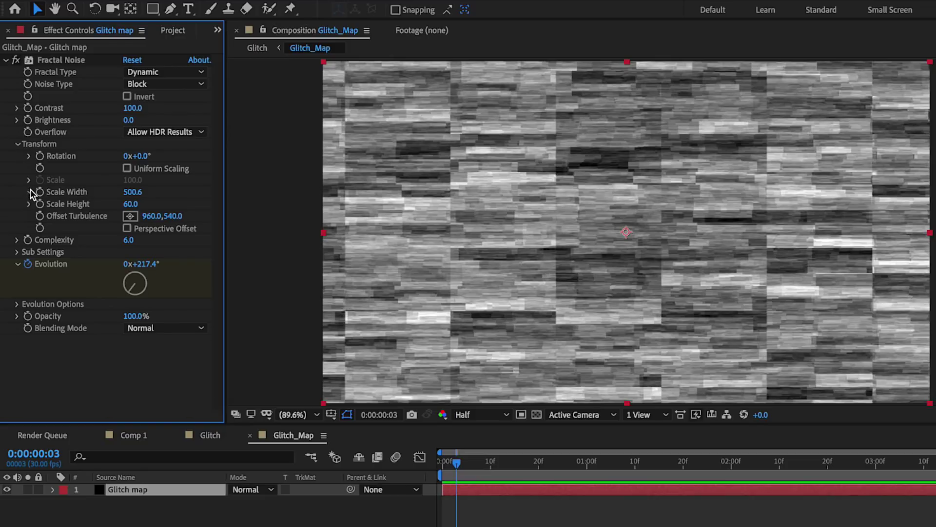
Try a different Fractal Noise scale height in the Glitch_Map composition and preview its effect on the text
left_click(28, 192)
left_click(28, 223)
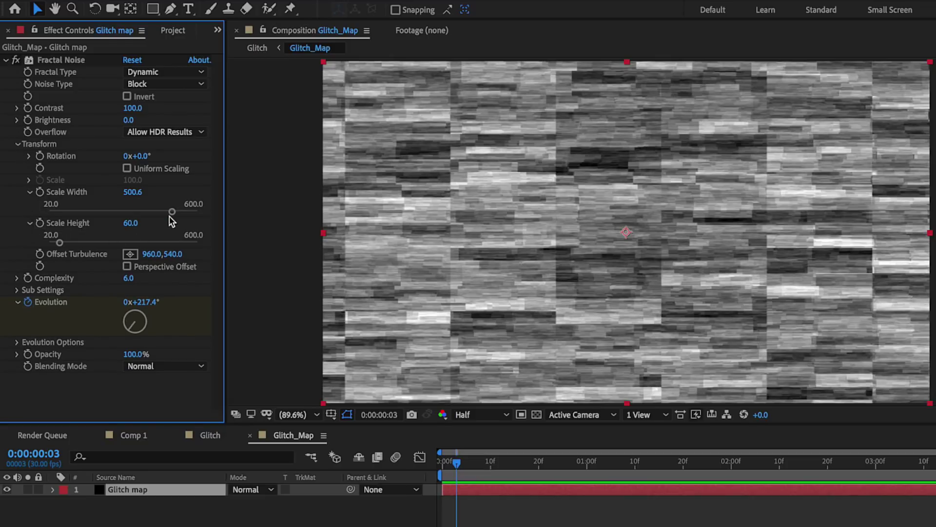
left_click_drag(107, 242, 103, 238)
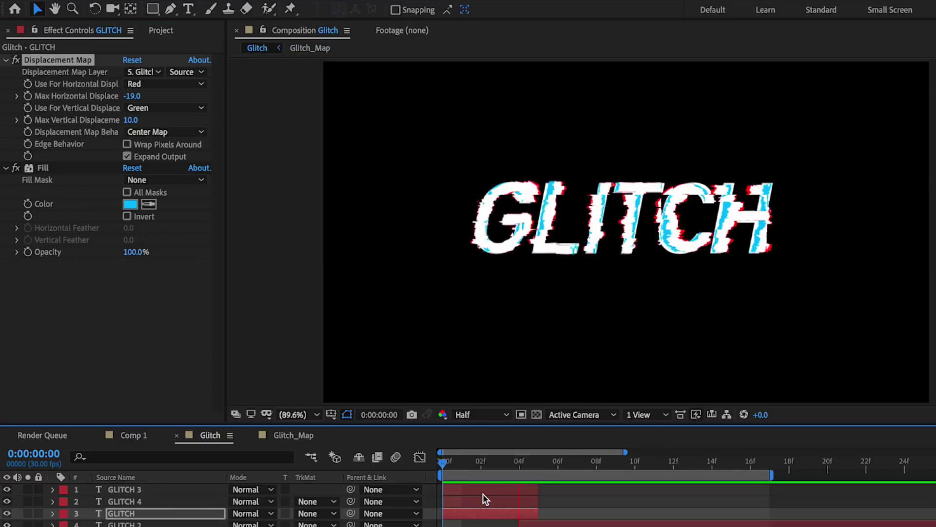
key("space")
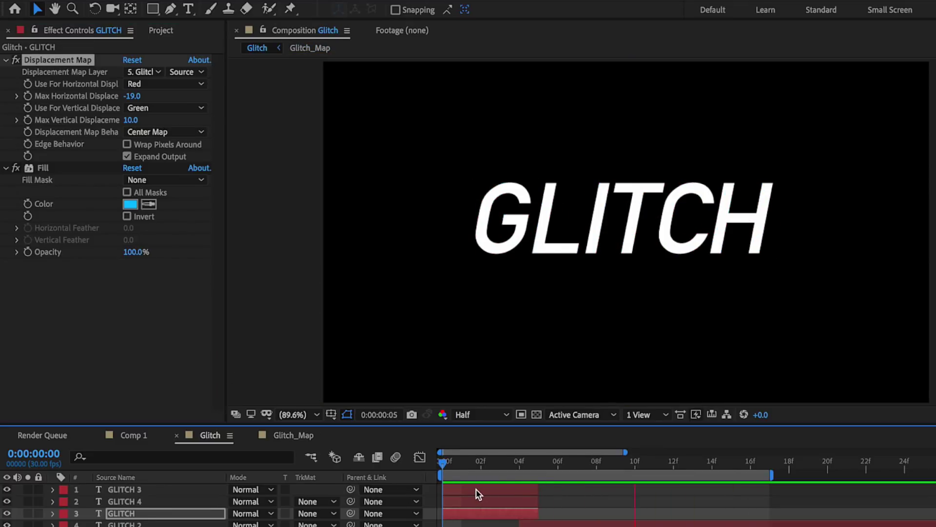
left_click(283, 436)
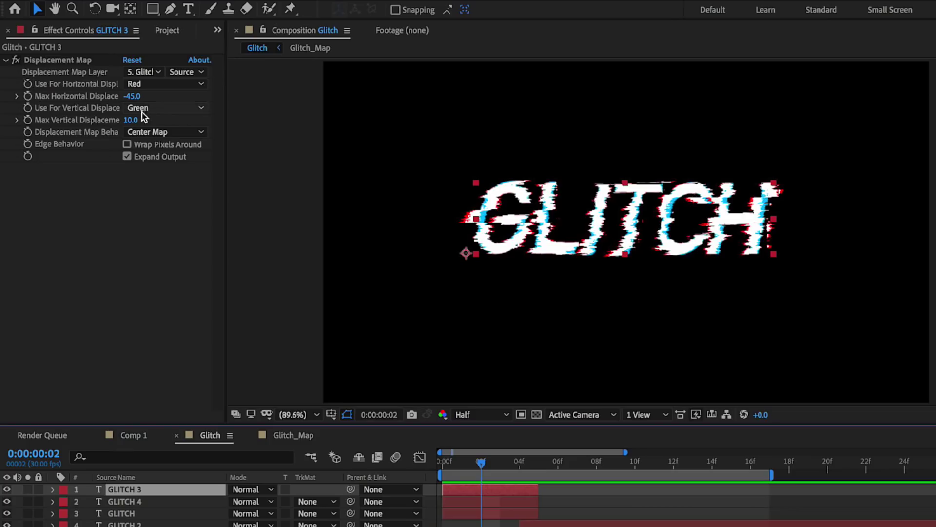
Set the GLITCH 3 layer's maximum vertical displacement to 50 and preview the animation from the start
left_click_drag(133, 120, 142, 121)
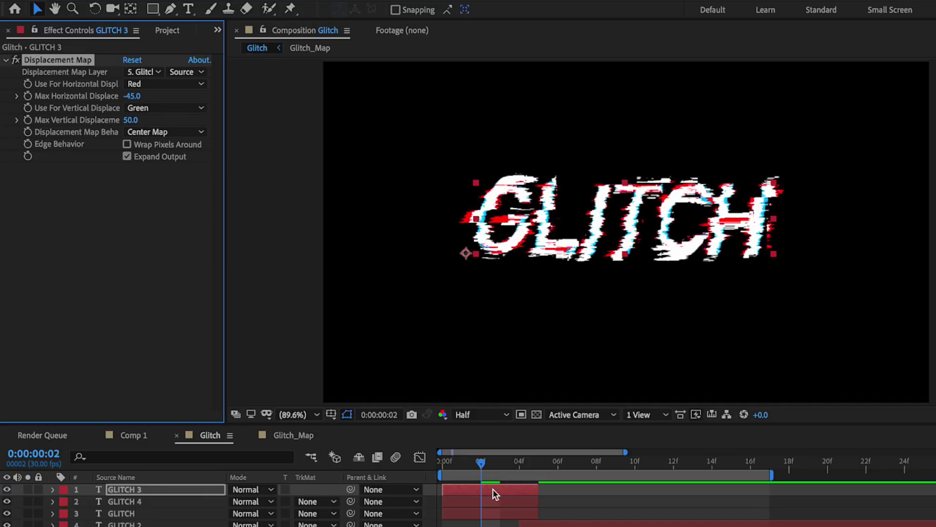
left_click(440, 462)
key("space")
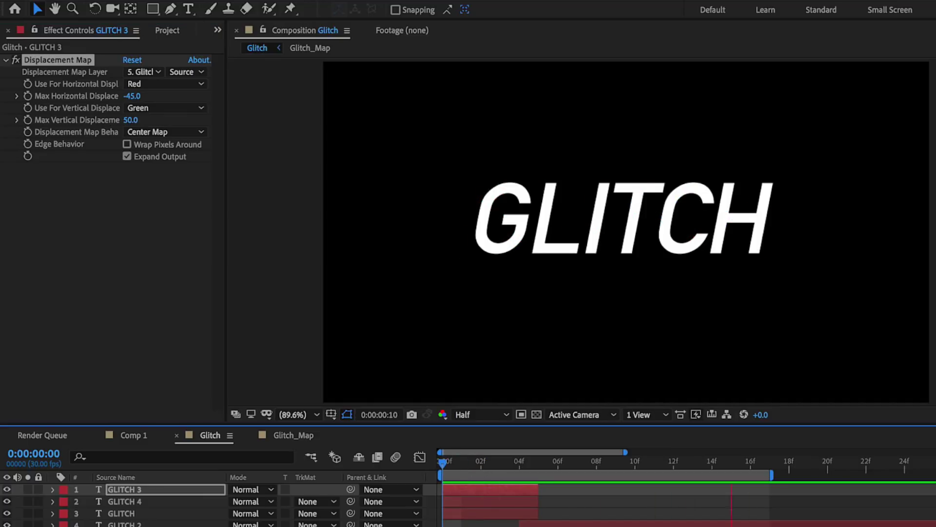
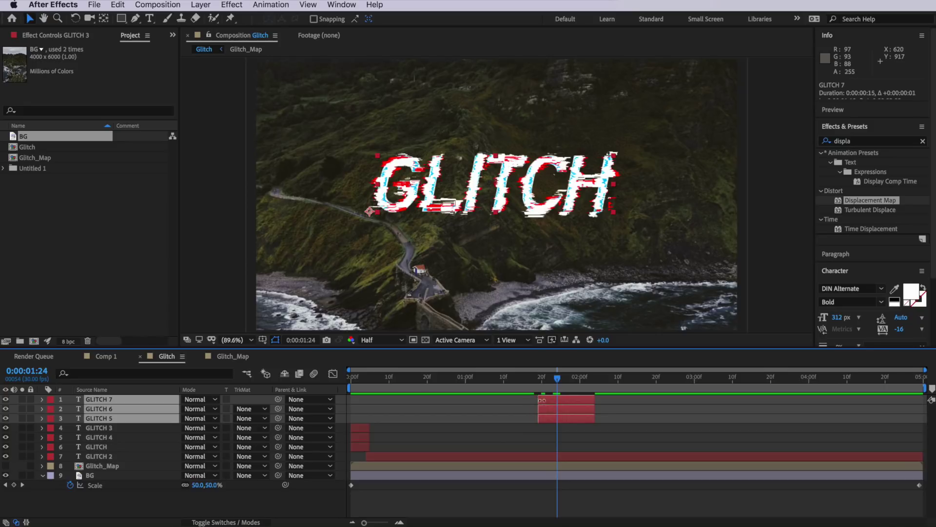
Set the GLITCH 6 layer's maximum displacement to -29 horizontally and 17 vertically, and preview the mid-composition glitch and the whole animation
key("F3")
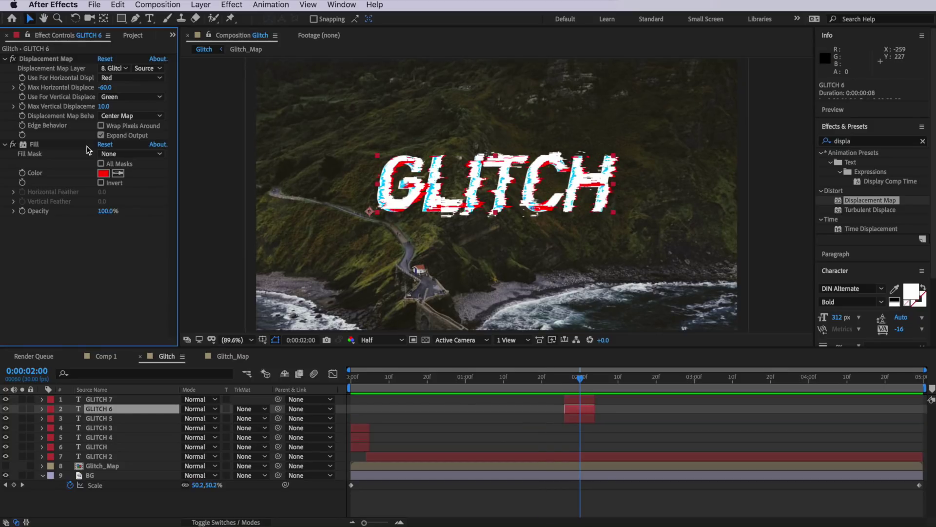
left_click_drag(109, 91, 102, 88)
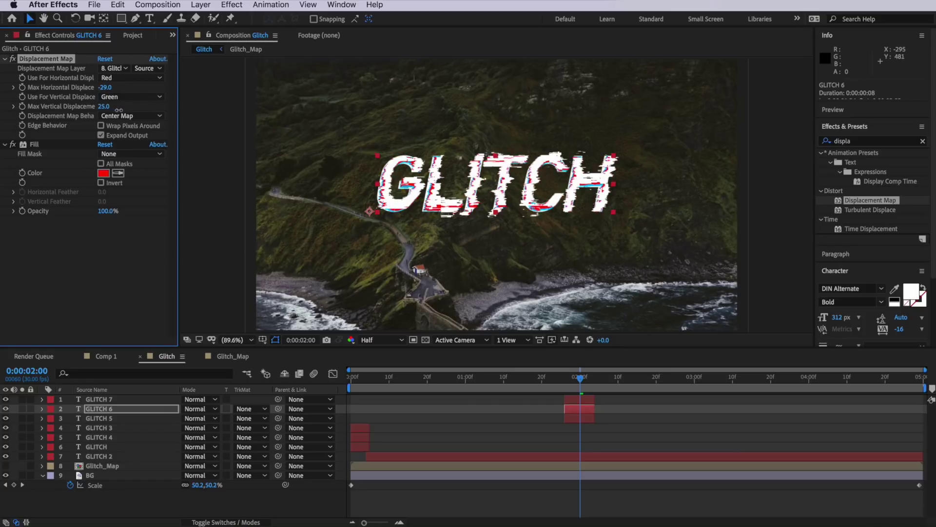
left_click_drag(115, 111, 118, 112)
key("space")
left_click(558, 377)
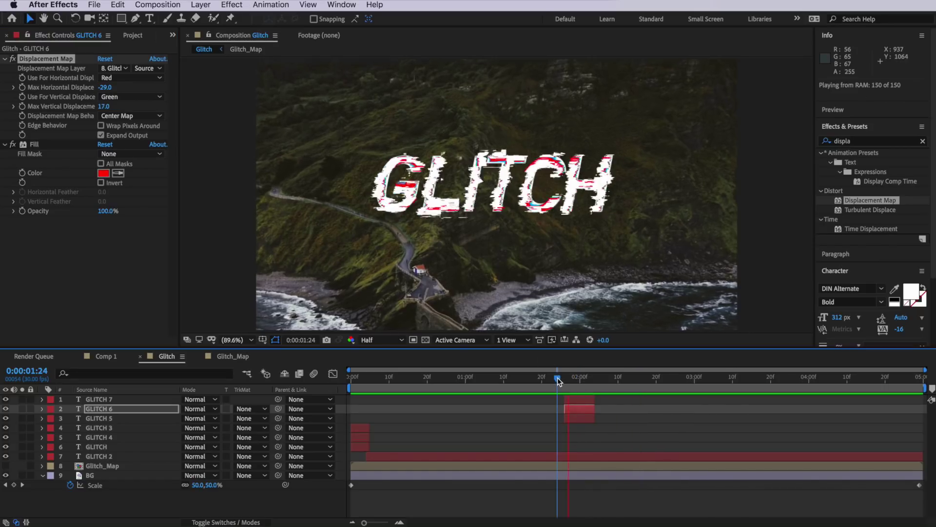
left_click_drag(559, 380, 511, 379)
key("space")
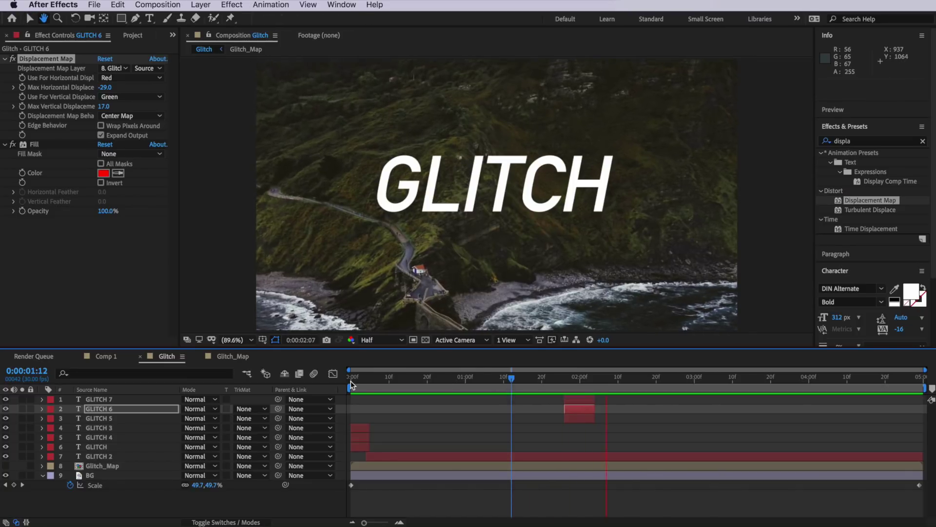
left_click(351, 383)
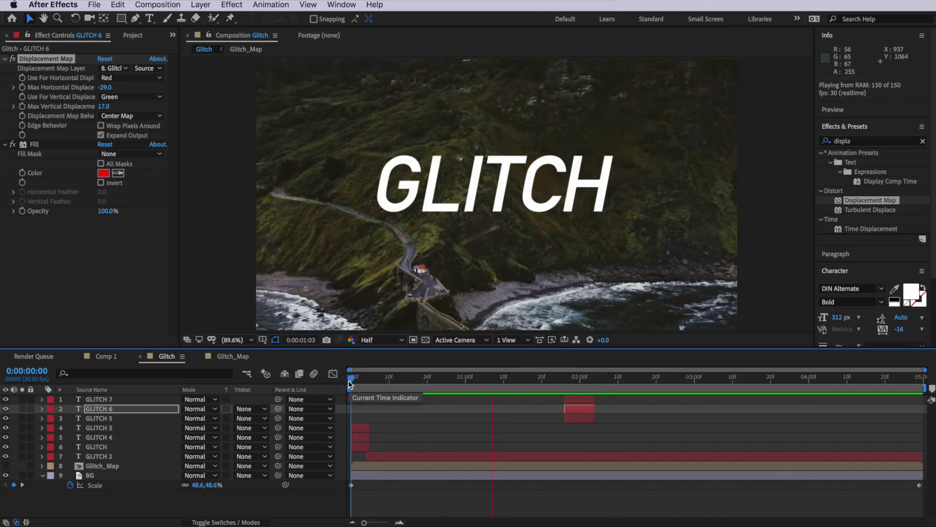
Duplicate the GLITCH 5, 6 and 7 layers and place the copies atop the stack, 12 frames long and starting just before 0:00:03:04
left_click(579, 400)
left_click(580, 419, "shift")
key("super+d")
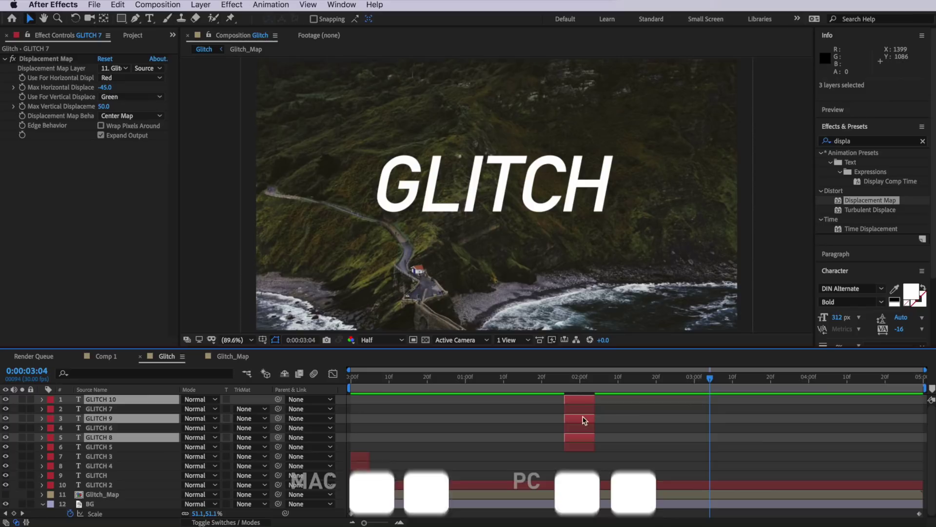
key("super+shift+bracketright")
left_click_drag(580, 403, 794, 403)
left_click_drag(697, 399, 722, 403)
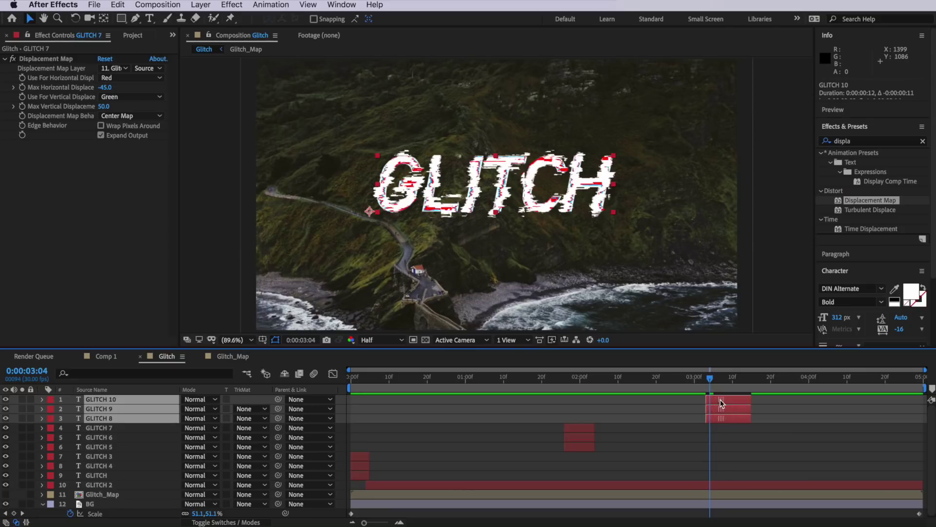
Split the GLITCH 2 layer at 0:00:03:04 and trim the start of the second part to near the end of the last glitch layers
left_click(719, 486)
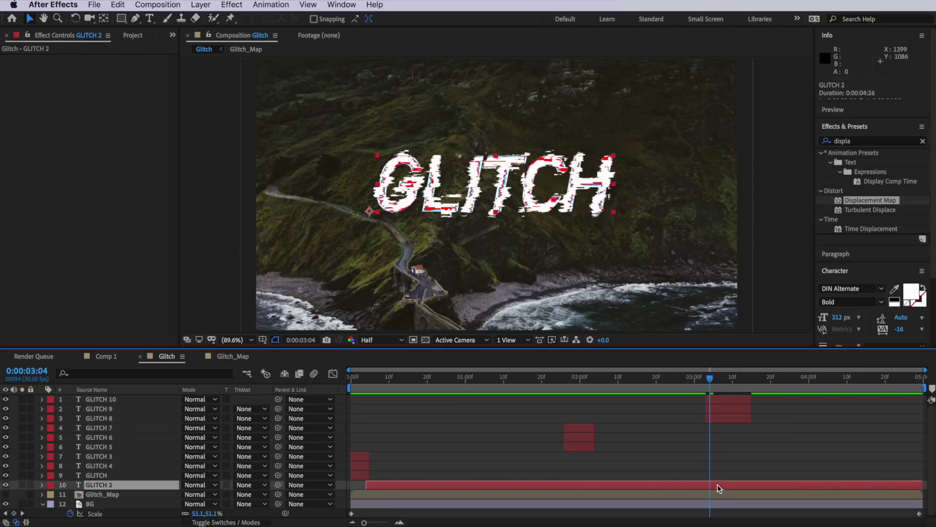
left_click(117, 5)
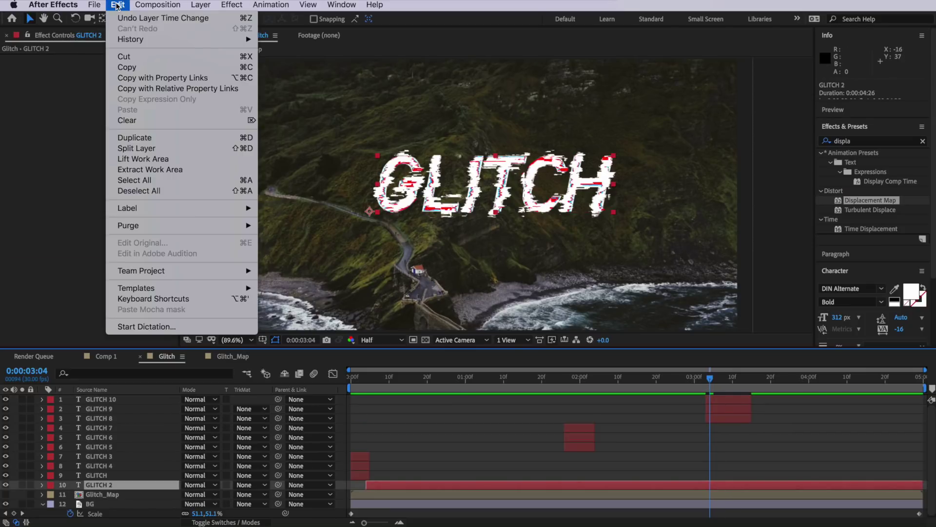
left_click(137, 147)
left_click_drag(712, 484, 747, 484)
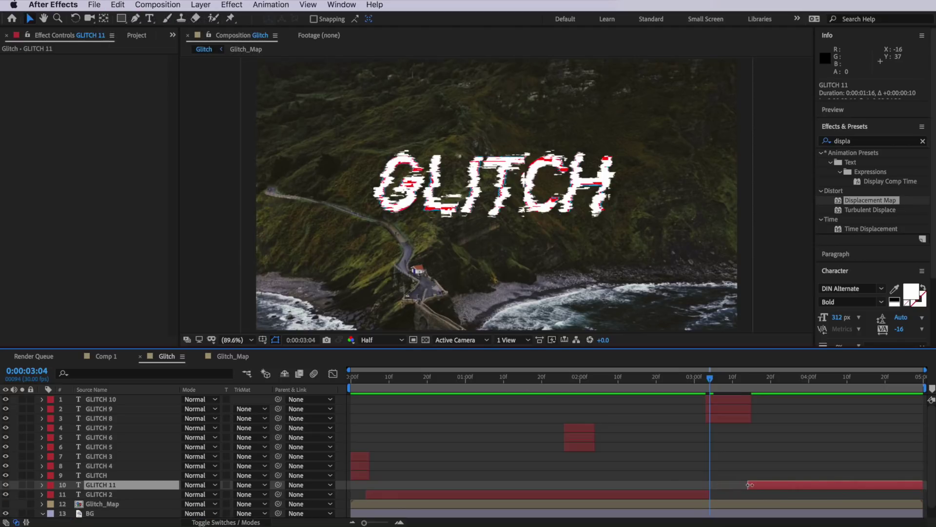
Shorten the three top glitch layers to end at about 0:00:03:12 and make the GLITCH 11 layer start just before that end
mouse_move(736, 380)
left_mouse_down()
mouse_move(748, 379)
mouse_move(690, 383)
mouse_move(721, 379)
left_mouse_up()
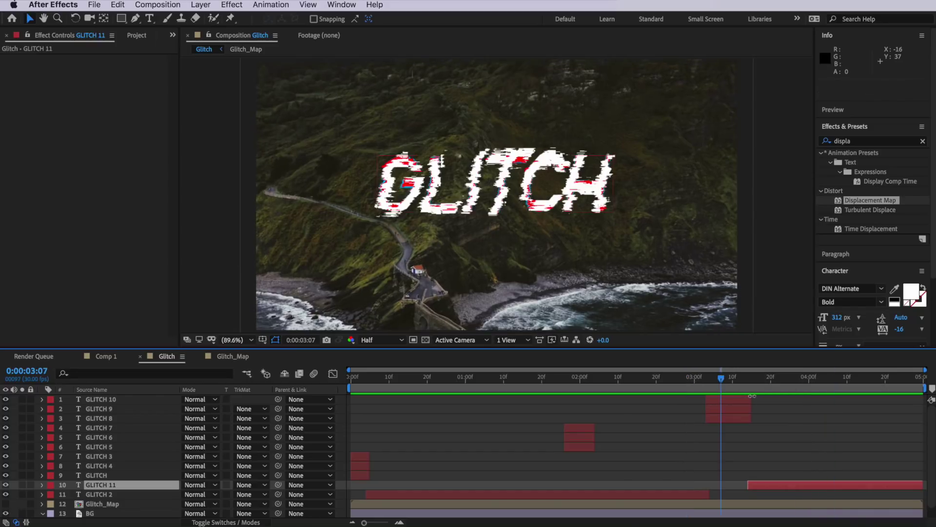
left_click(749, 400)
left_click(749, 416, "shift")
left_click_drag(750, 416, 739, 415)
left_click(746, 484)
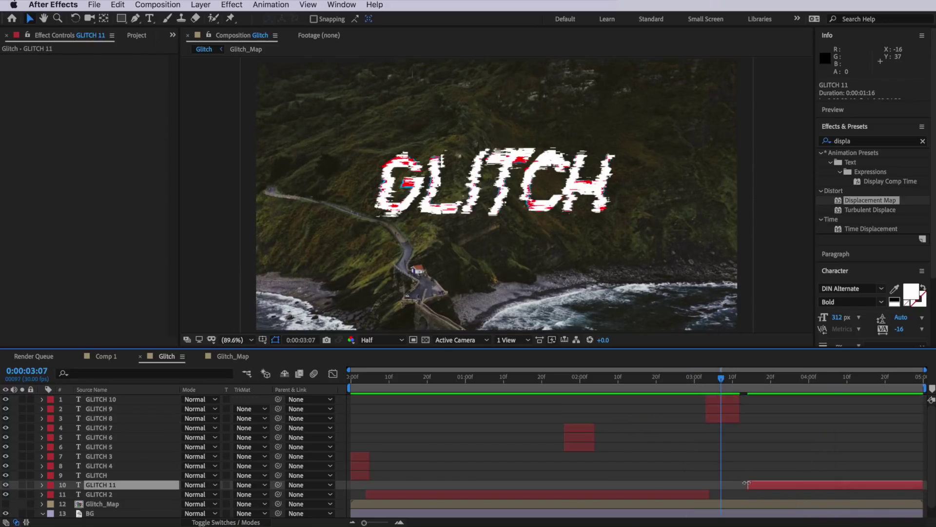
key("space")
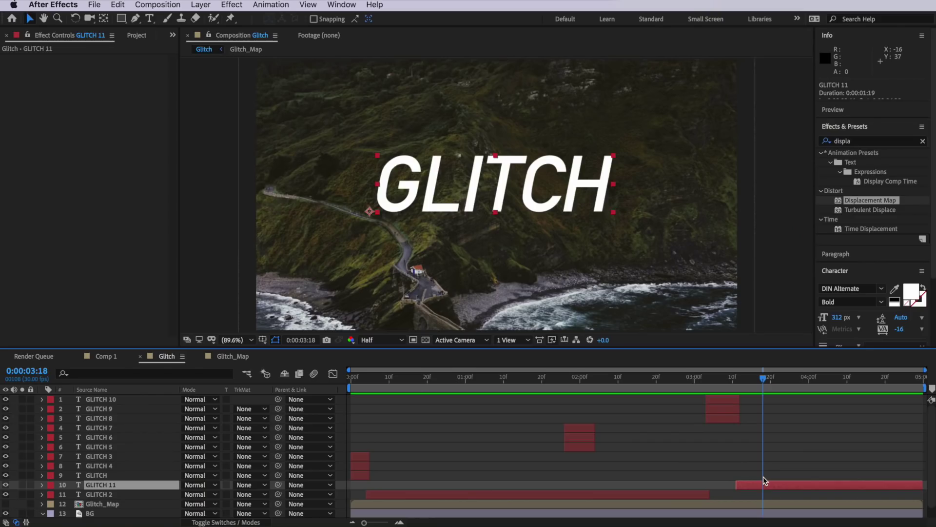
Replace the GLITCH 11 layer's text with TEXT 2, recenter it horizontally, and check the glitch transition into it
double_click(782, 485)
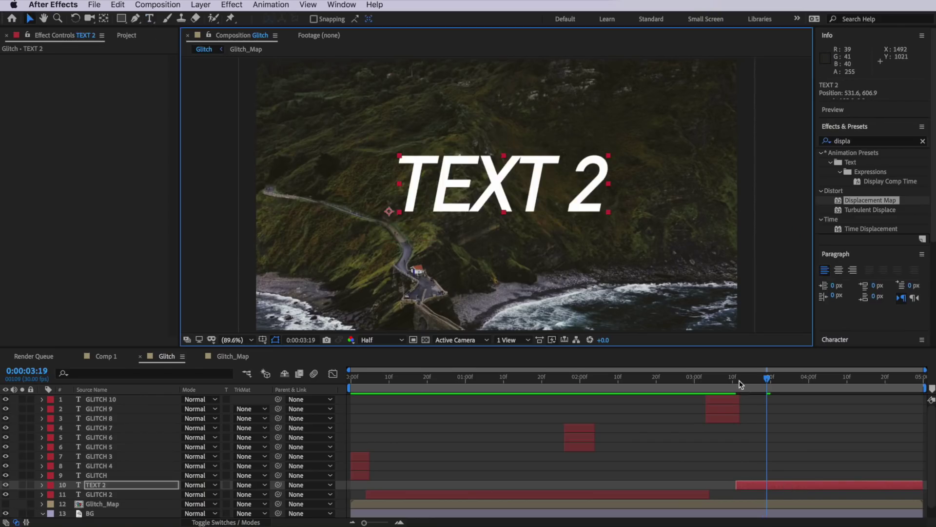
left_click(728, 379)
left_click_drag(744, 376, 648, 382)
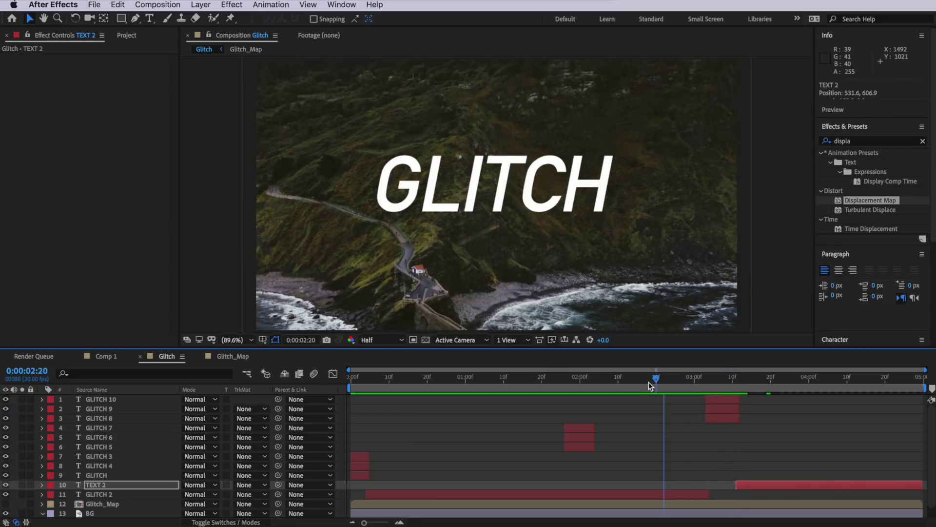